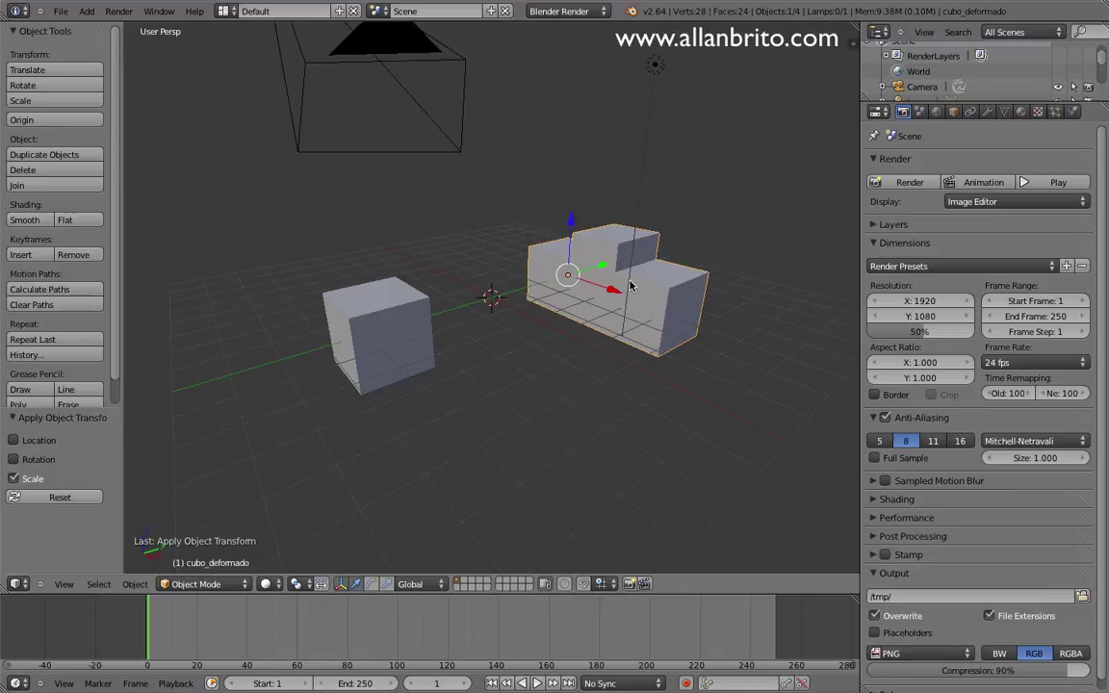
- Check the object names of the plain cube and the deformed cube in the item and object properties
key("n")
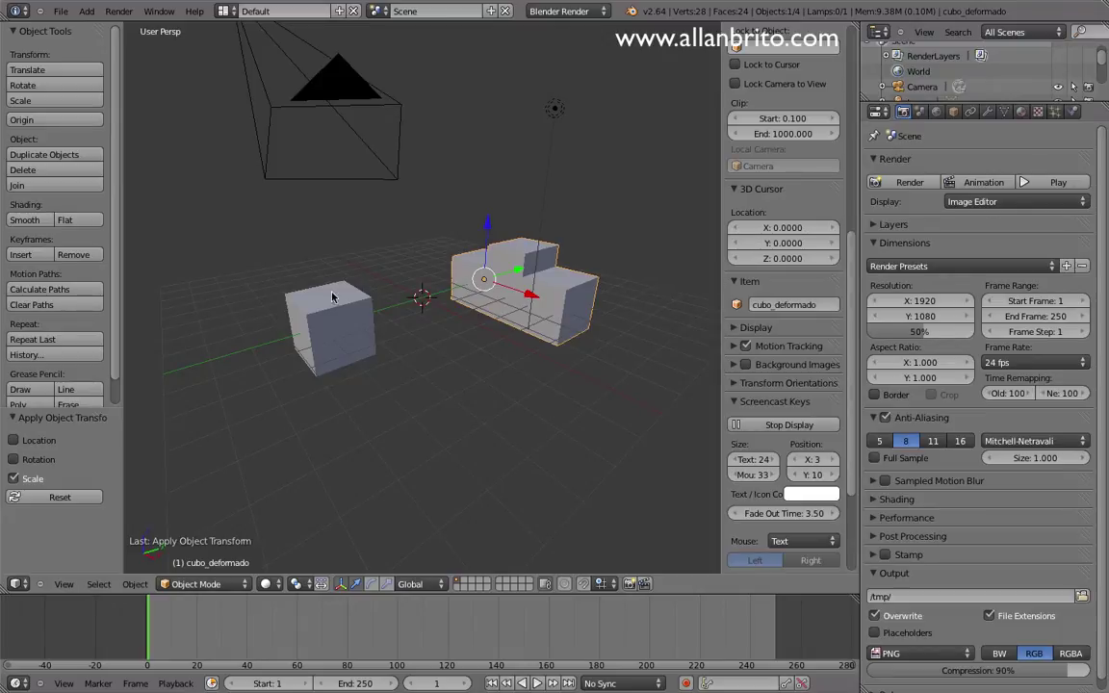
right_click(368, 304)
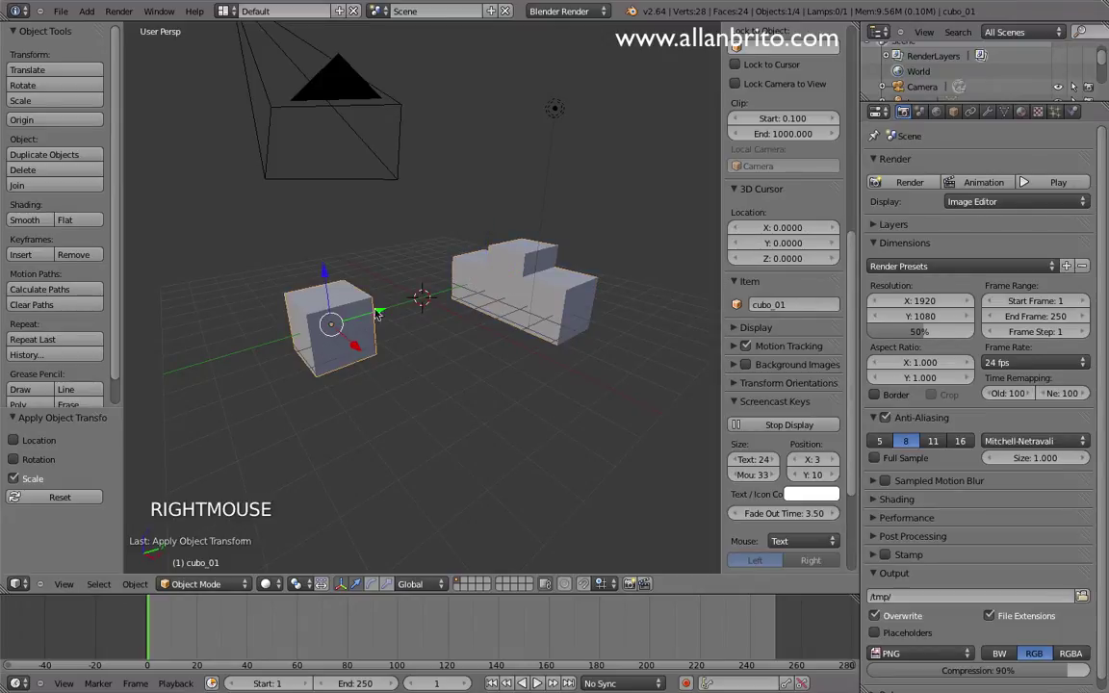
left_click(771, 305)
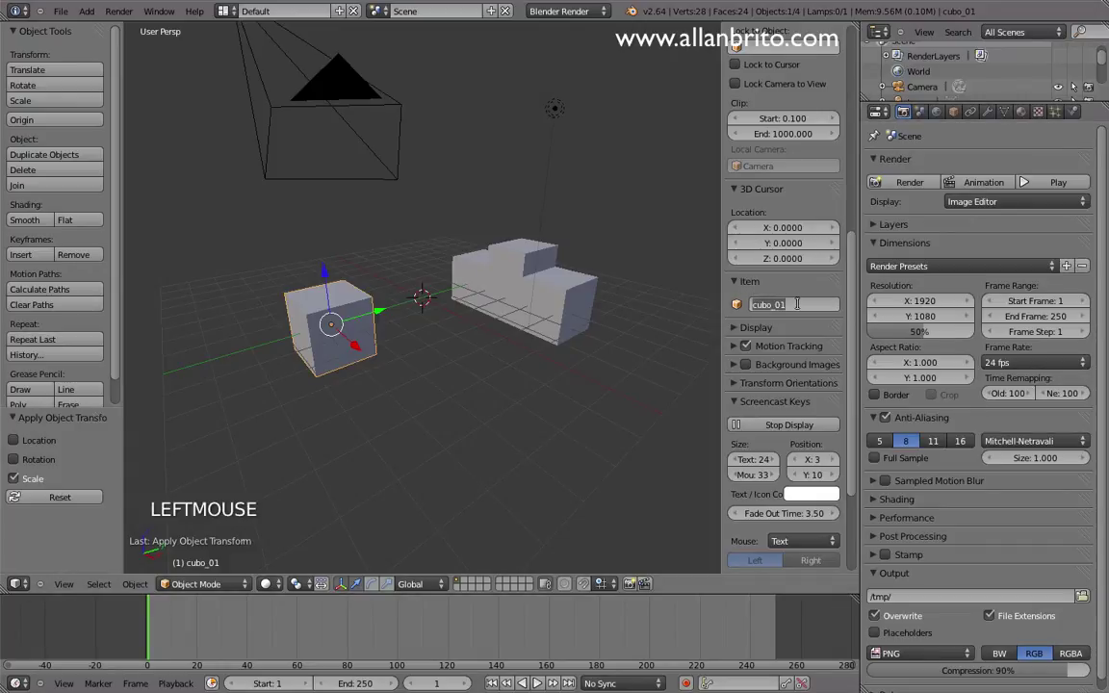
left_click(954, 111)
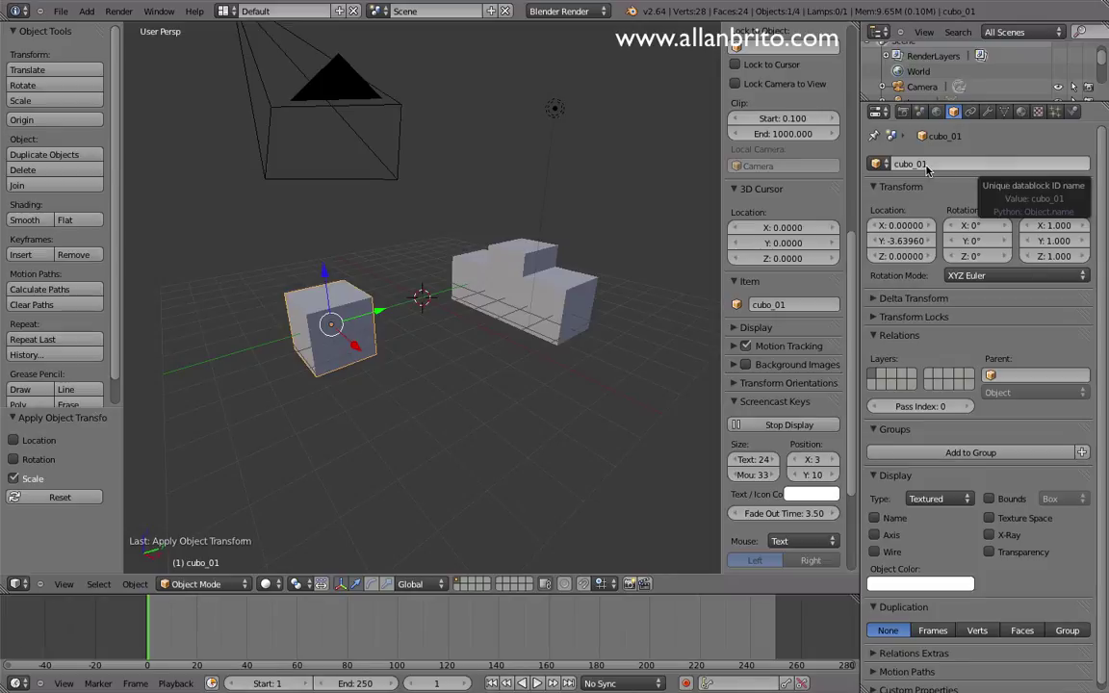
right_click(517, 274)
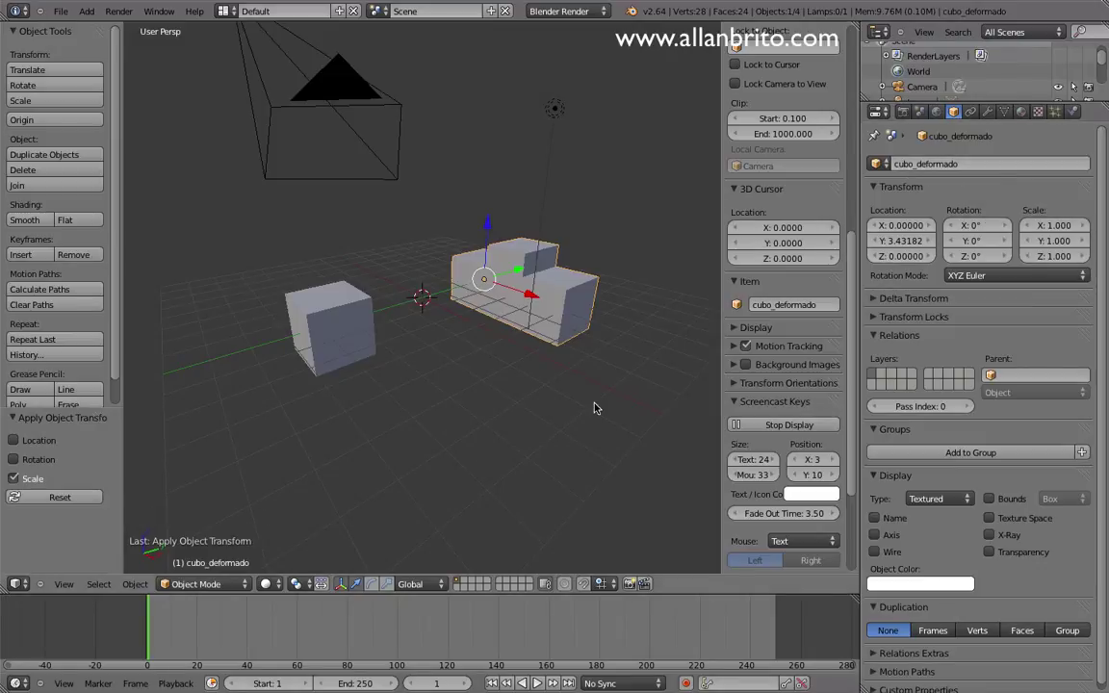
key("n")
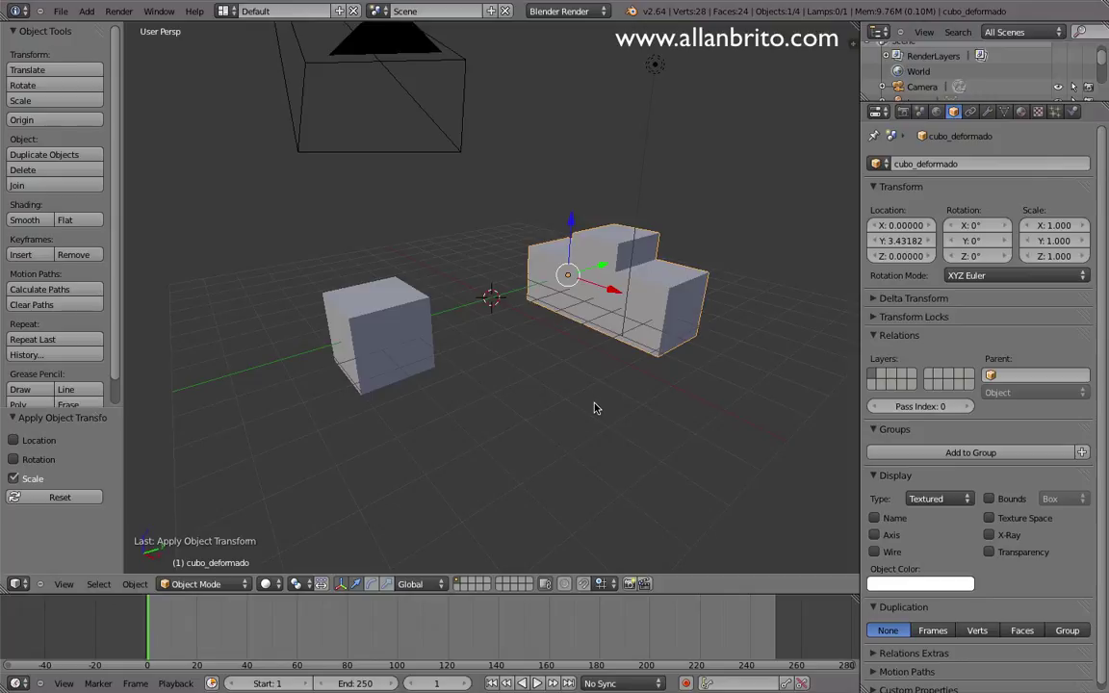
- Save the scene with the two cubes as cubos.blend in the bibliotecas folder, overwriting the existing file
left_click(60, 11)
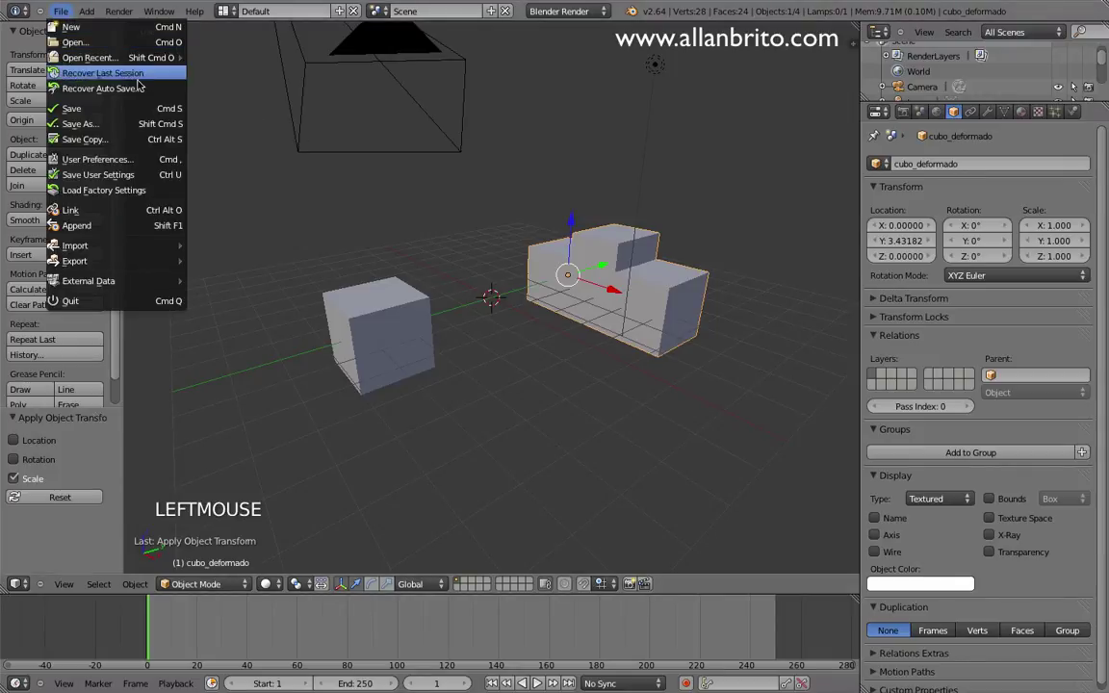
left_click(159, 128)
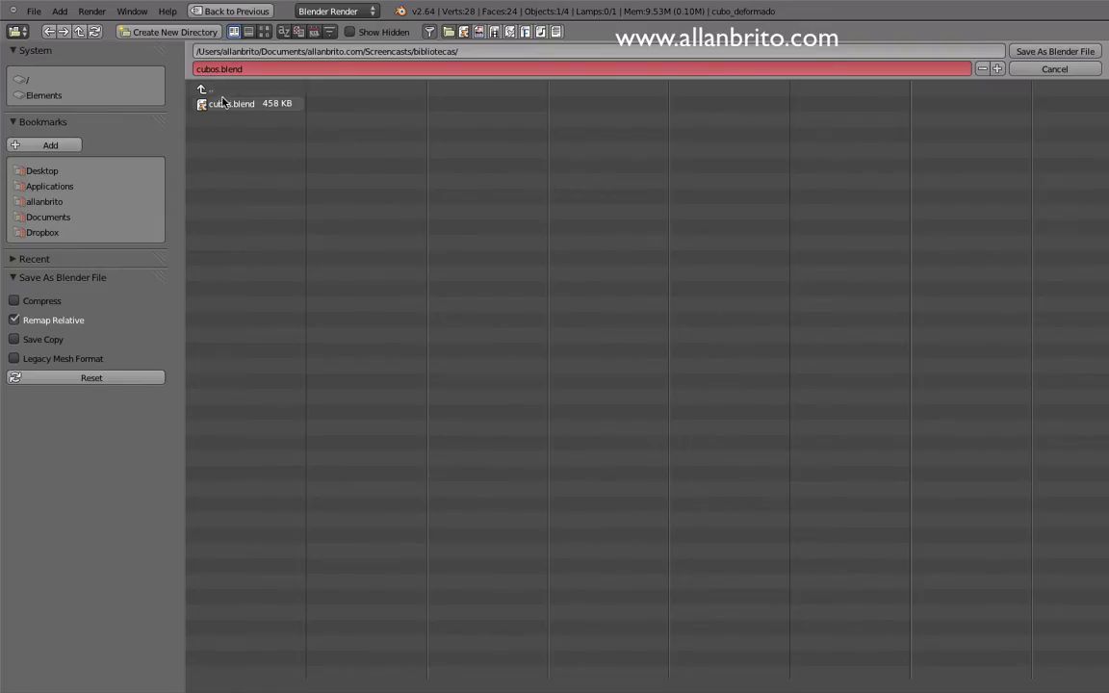
left_click(1059, 52)
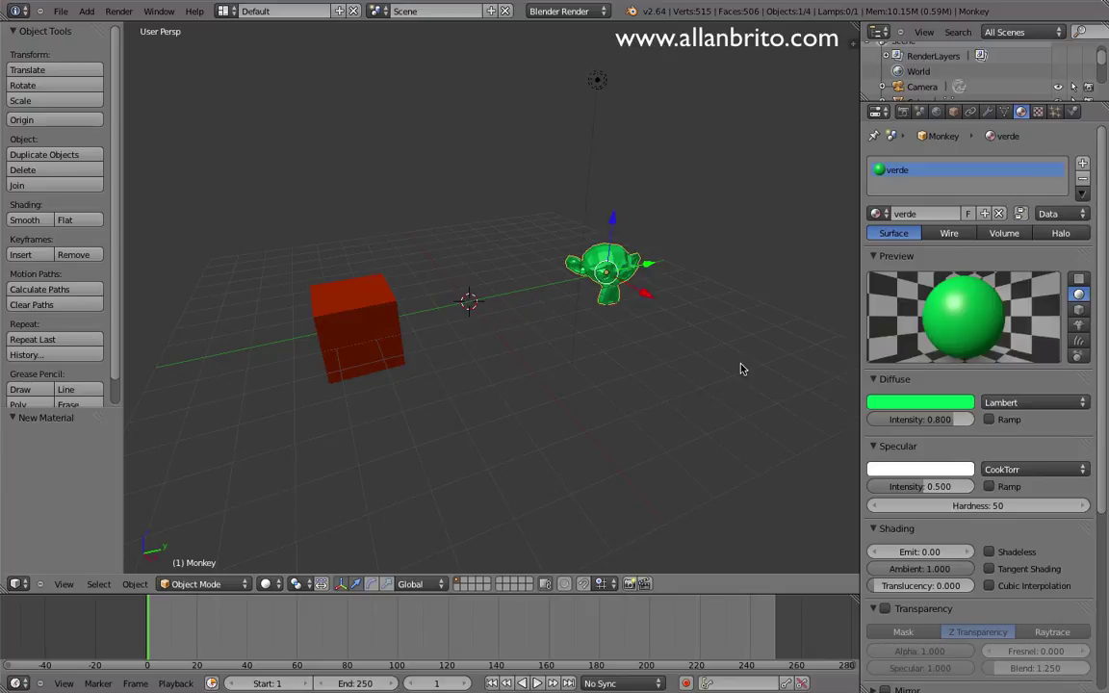
- Inspect the materials assigned to the cube and the monkey head and check each material's name
mouse_move(567, 373)
middle_mouse_down()
mouse_move(550, 374)
mouse_move(563, 372)
middle_mouse_up()
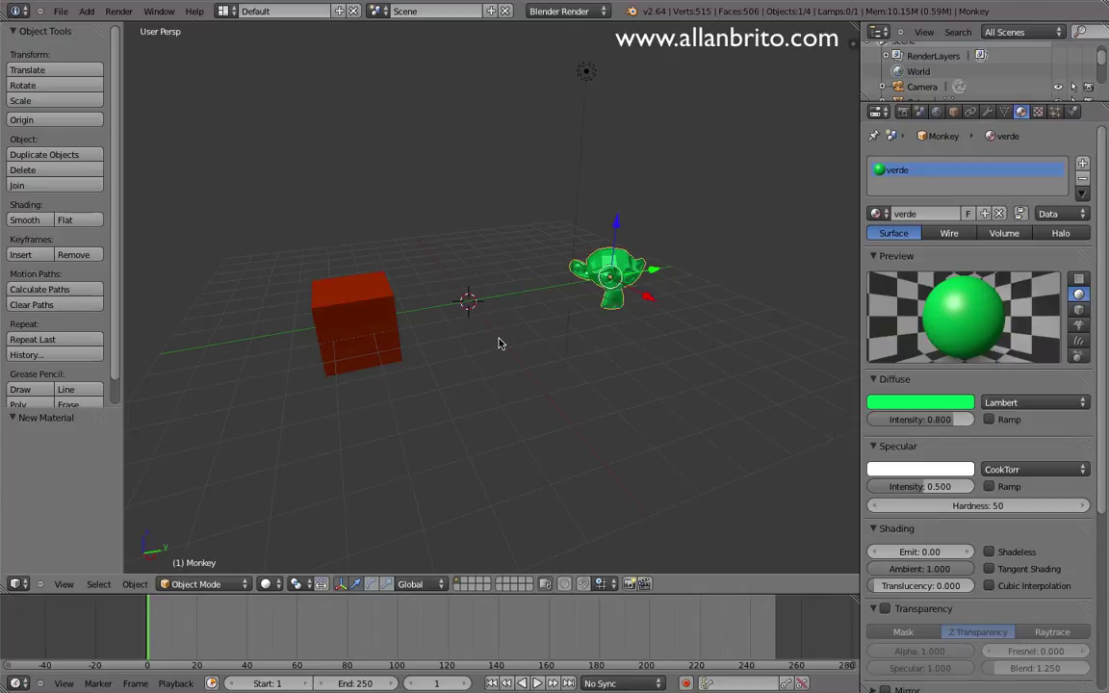
right_click(349, 301)
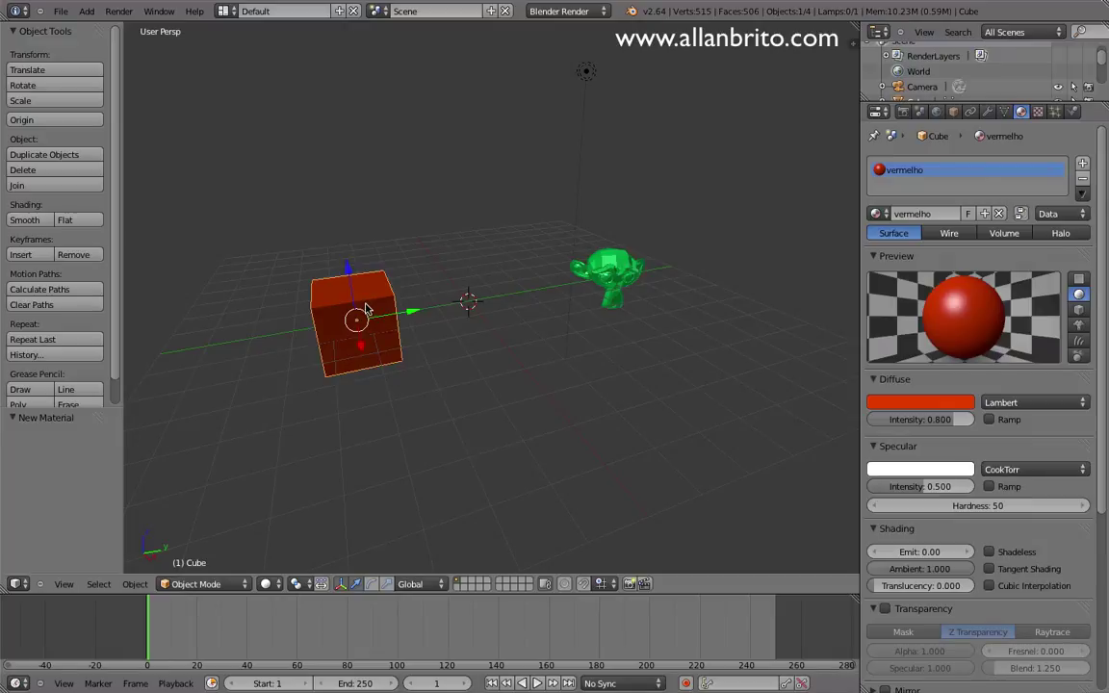
left_click(936, 214)
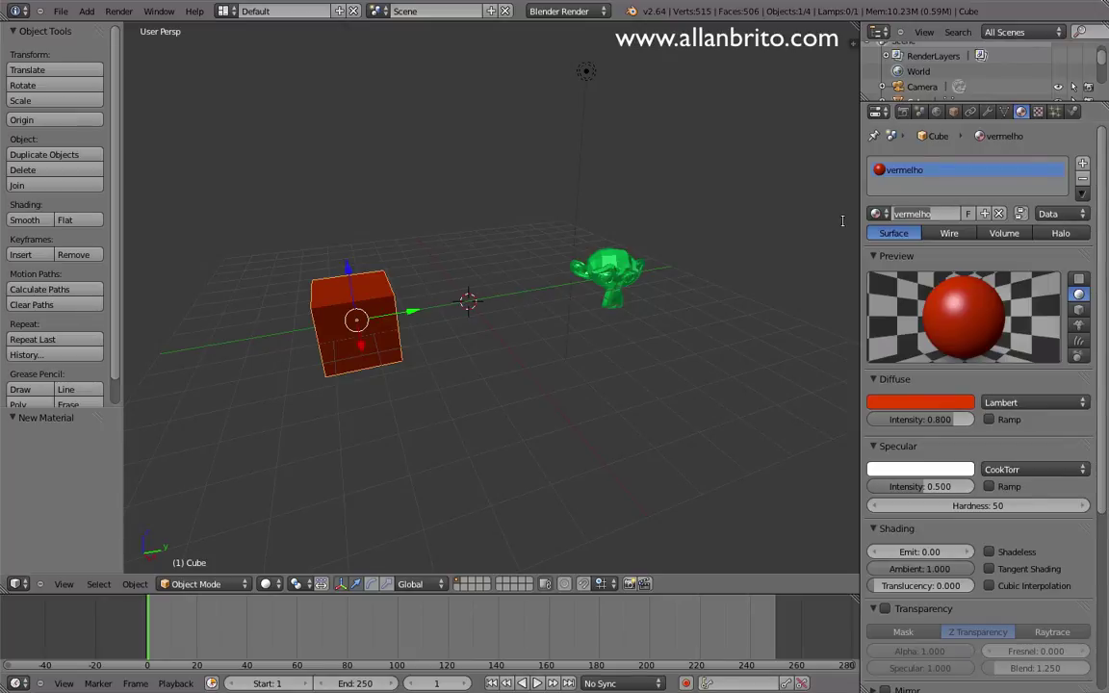
right_click(607, 273)
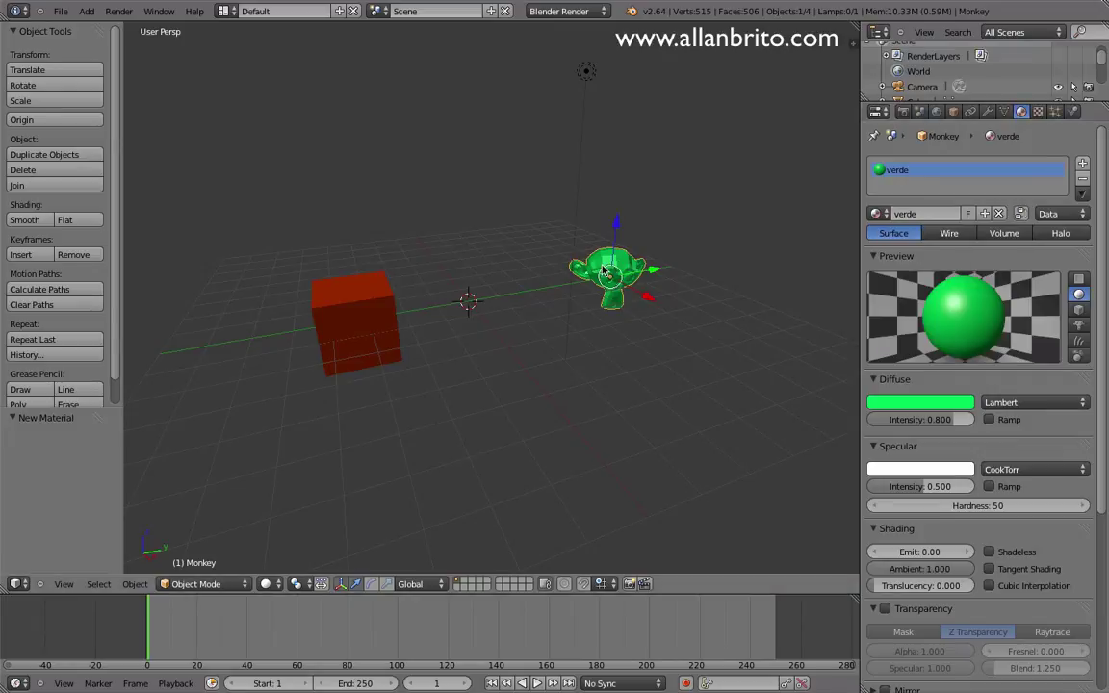
middle_click_drag(545, 243, 705, 337)
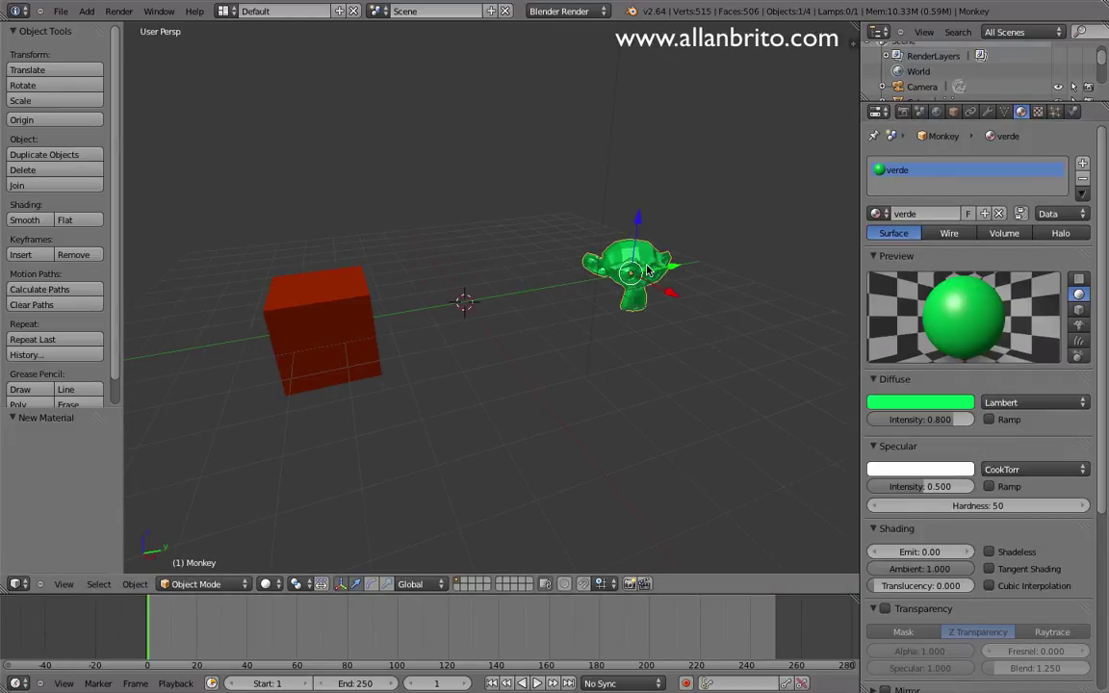
middle_click_drag(673, 324, 402, 293)
right_click(281, 265)
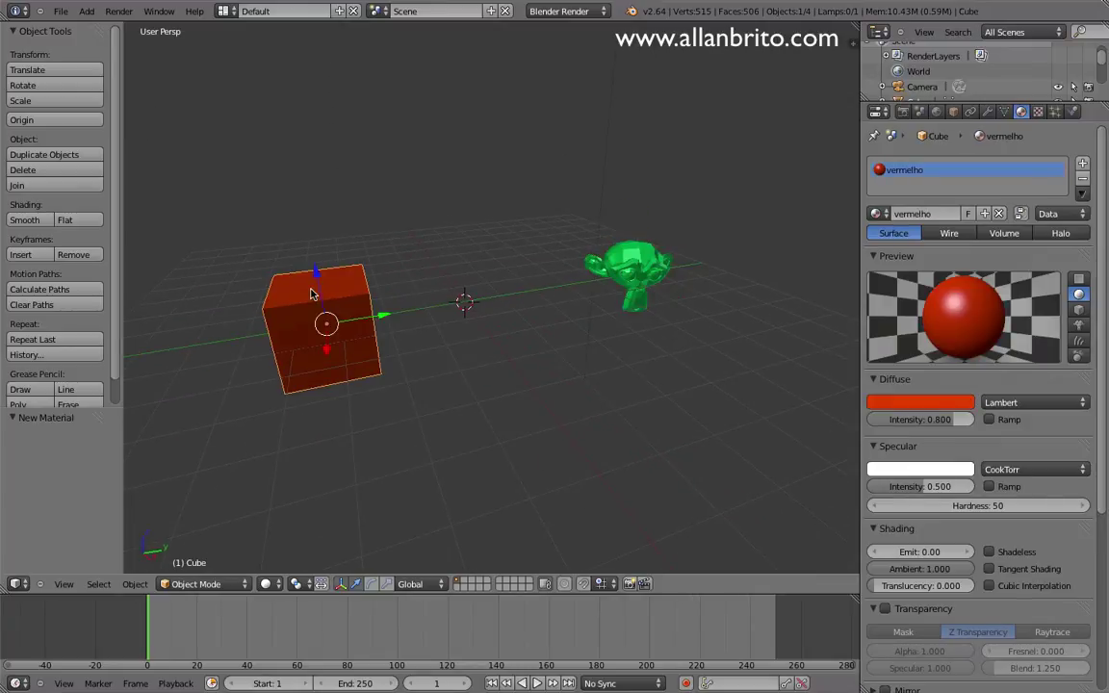
right_click(620, 270)
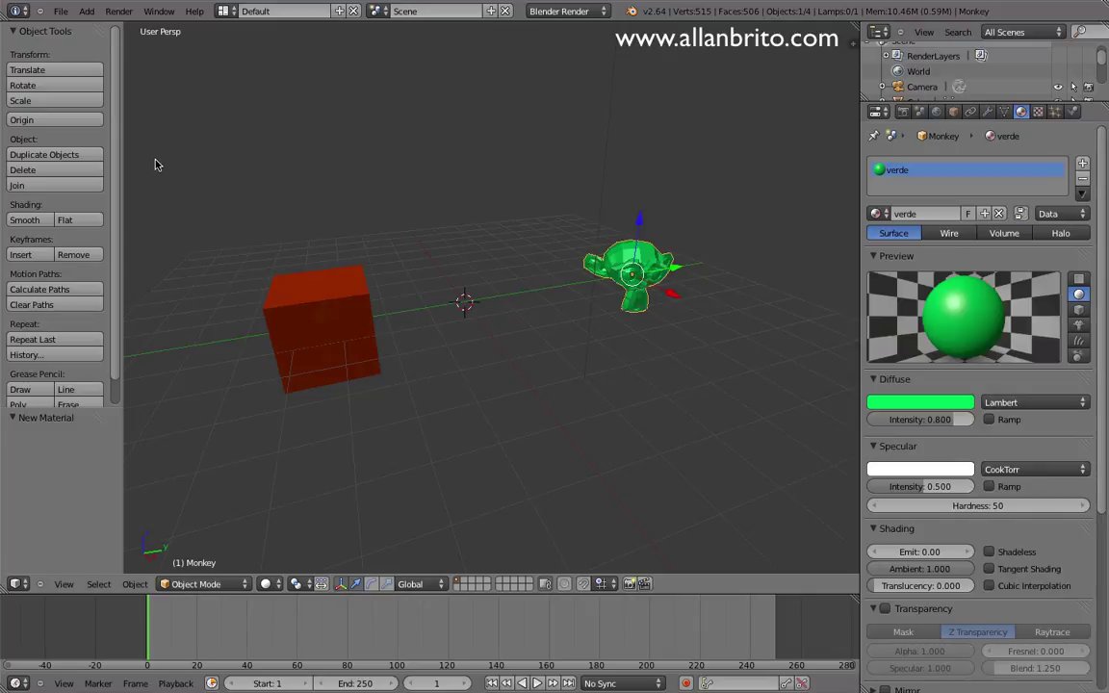
- Save the scene with the cube and monkey materials as materiais.blend in the bibliotecas folder
left_click(60, 12)
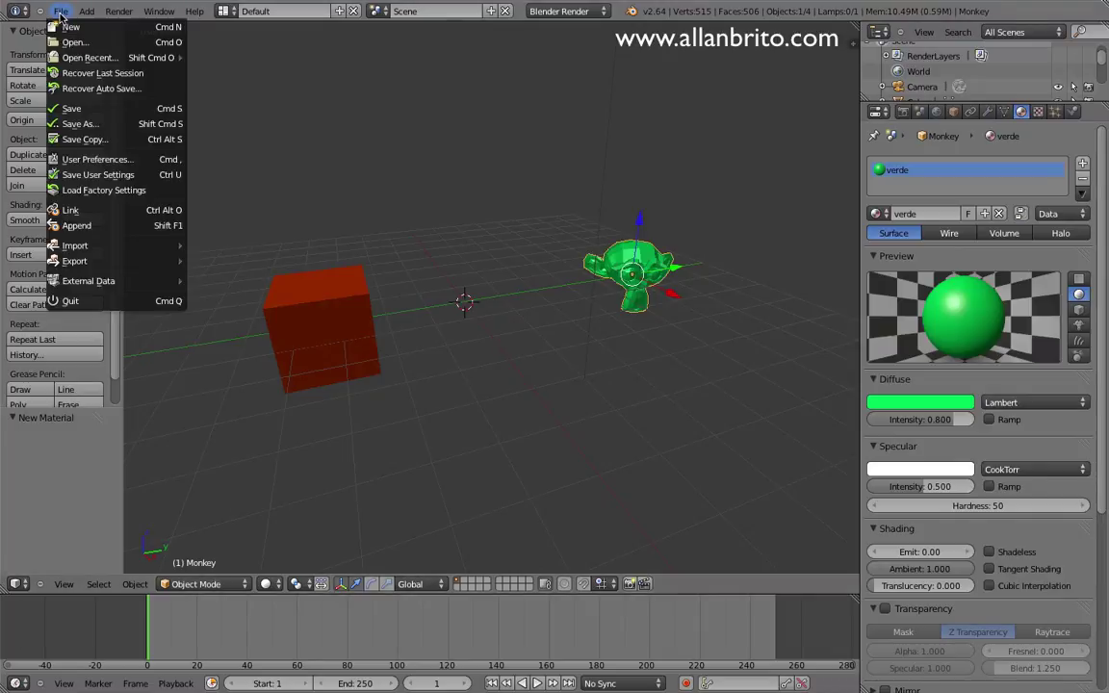
left_click(122, 108)
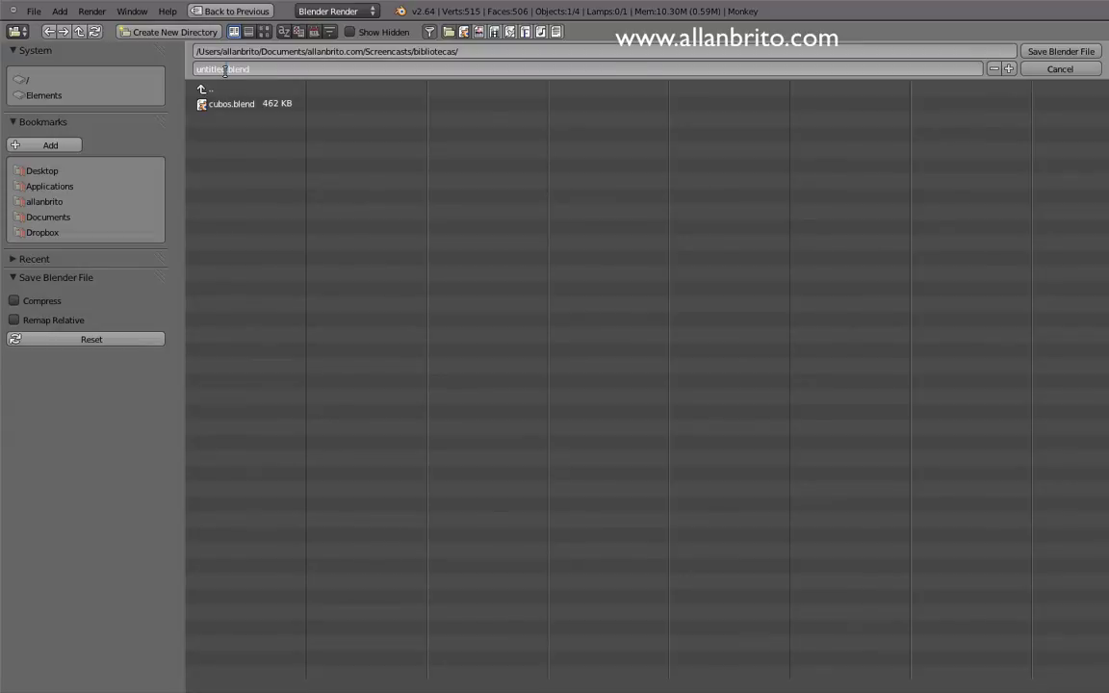
left_click(224, 71)
key("BackSpace")
key("BackSpace")
key("BackSpace")
key("BackSpace")
key("BackSpace")
key("BackSpace")
key("BackSpace")
key("BackSpace")
type("materiais")
key("Return")
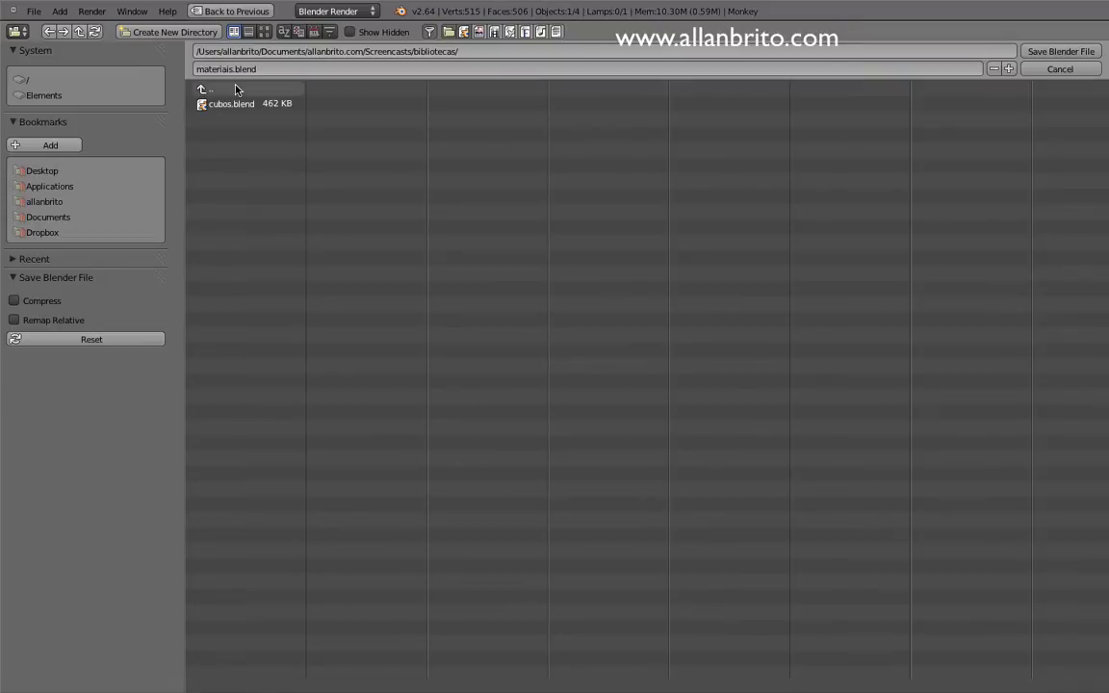
left_click(1060, 51)
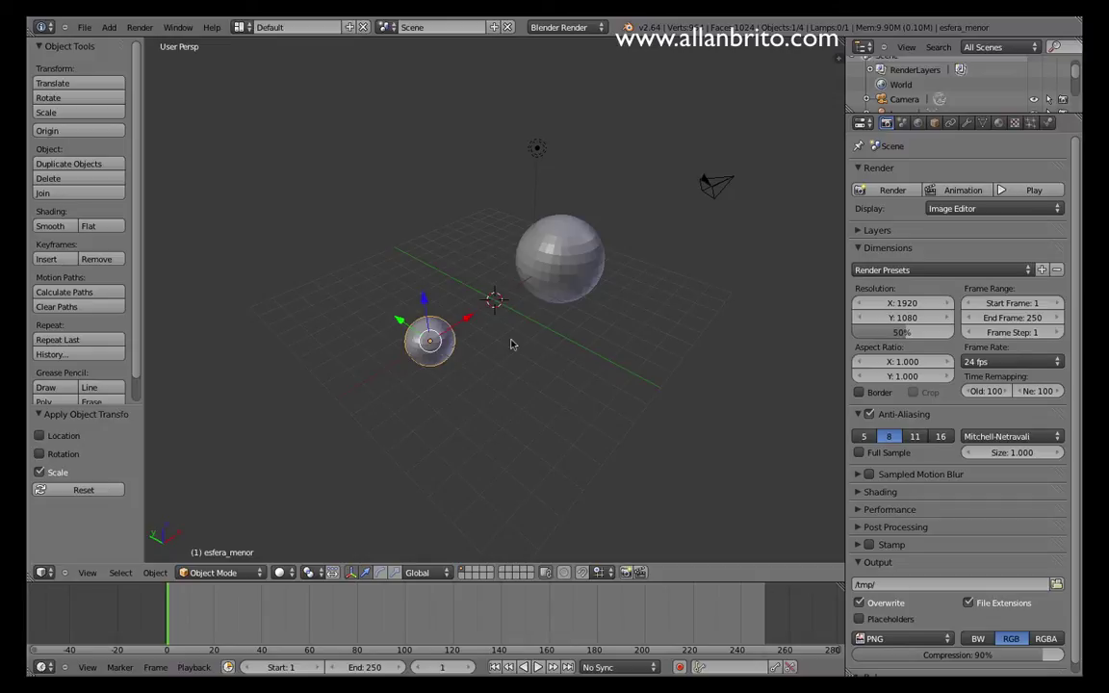
- Check the object names of the larger and the smaller sphere in the item properties
scroll(494, 291, "up", 3)
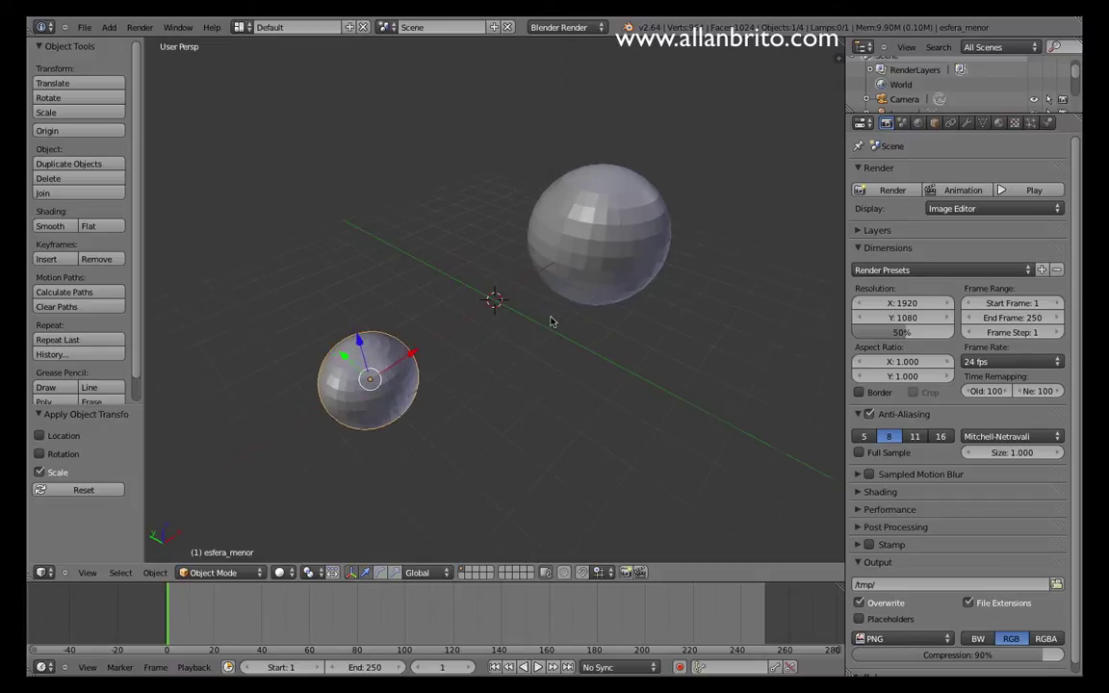
right_click(606, 214)
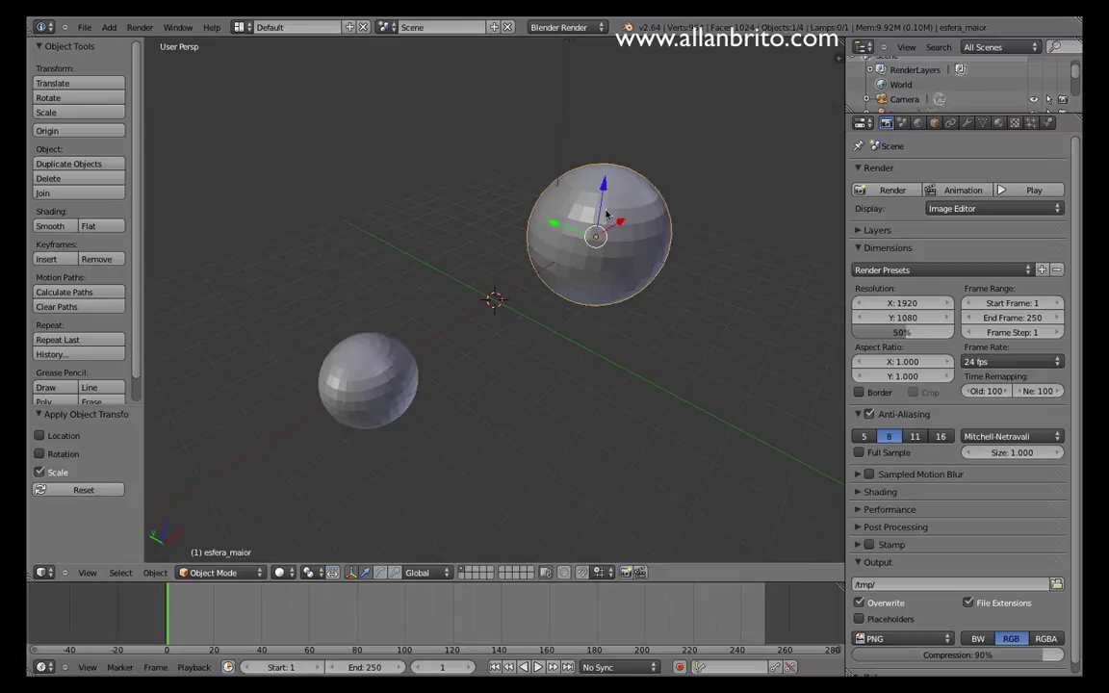
key("n")
right_click(296, 337)
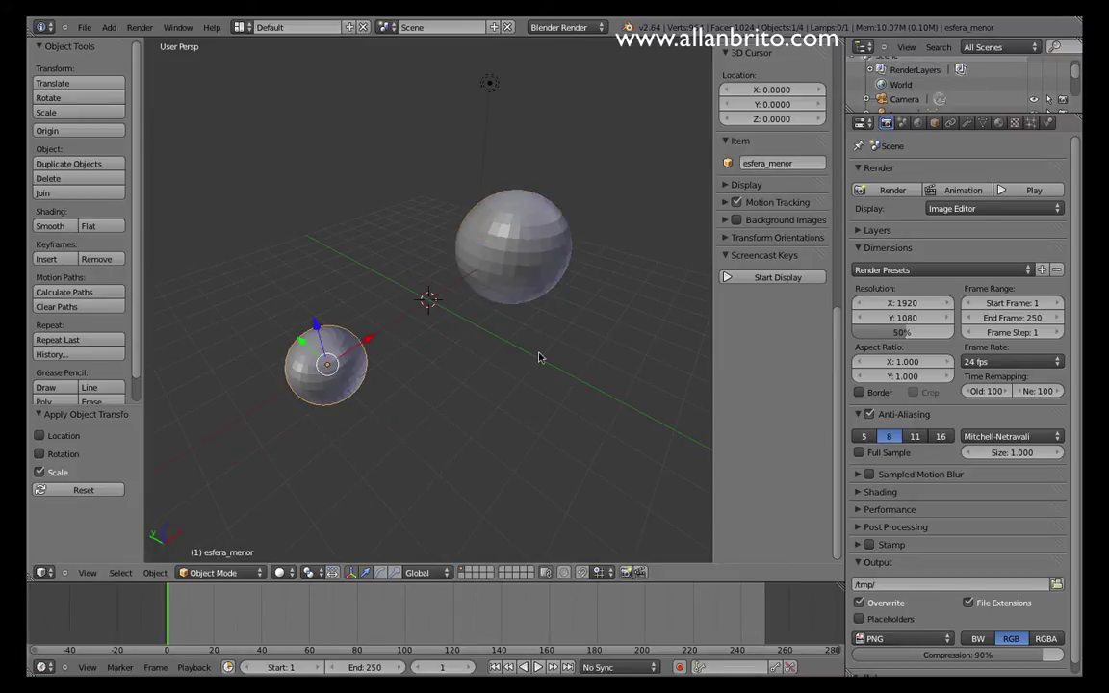
key("n")
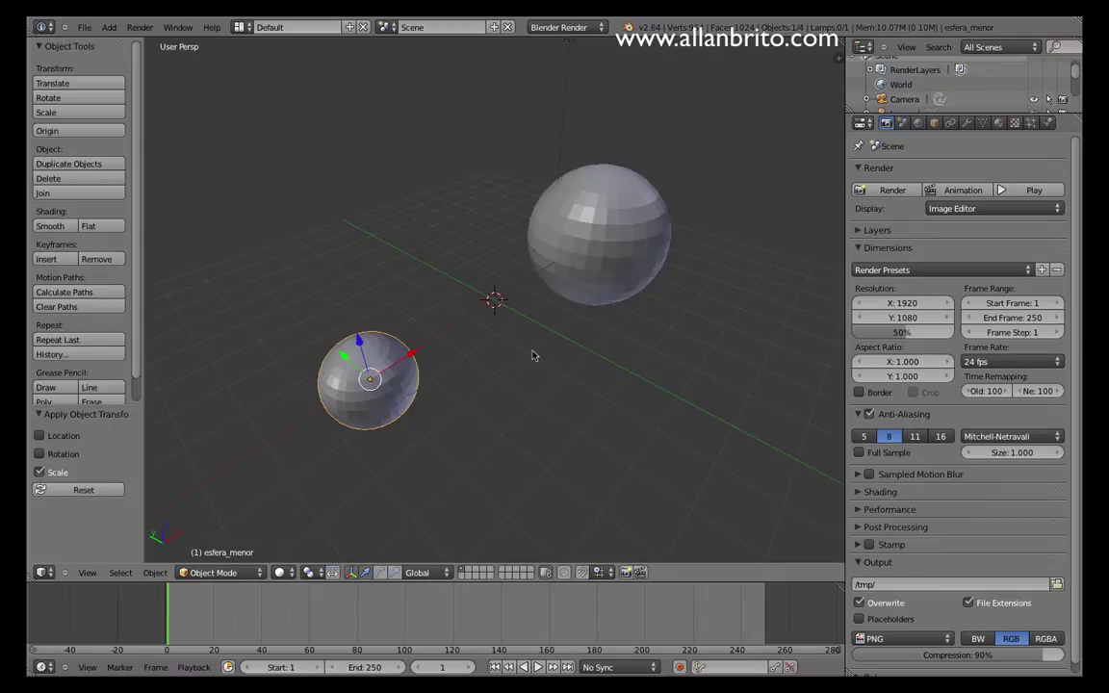
- Save the scene with the two spheres as esferas.blend in the bibliotecas folder
left_click(84, 27)
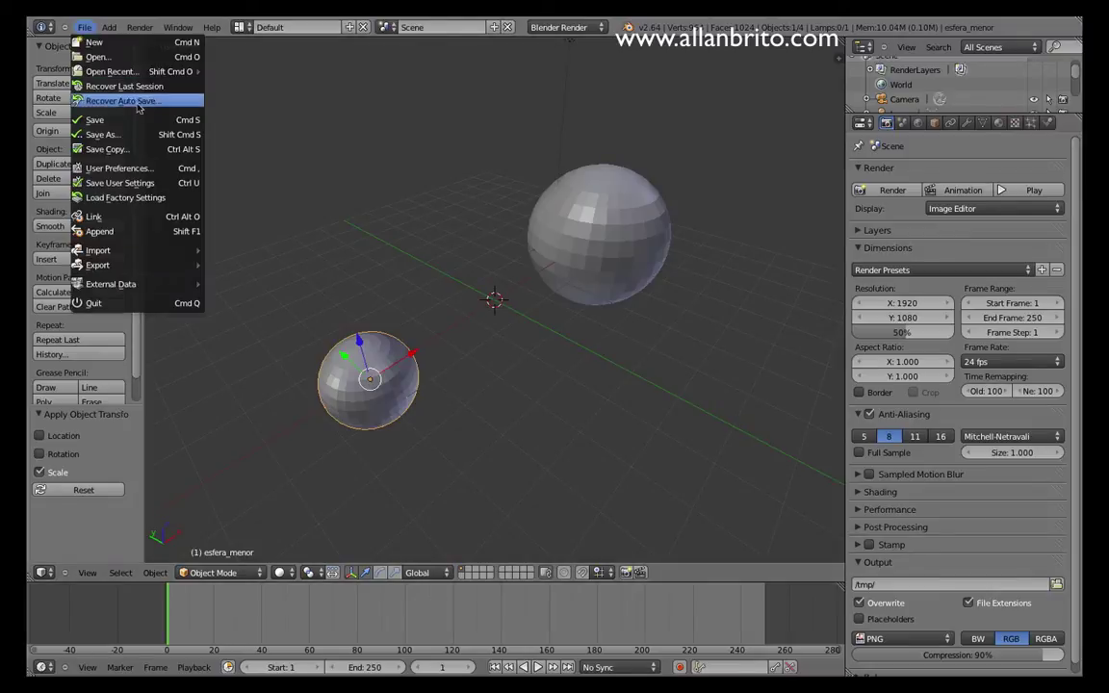
left_click(102, 135)
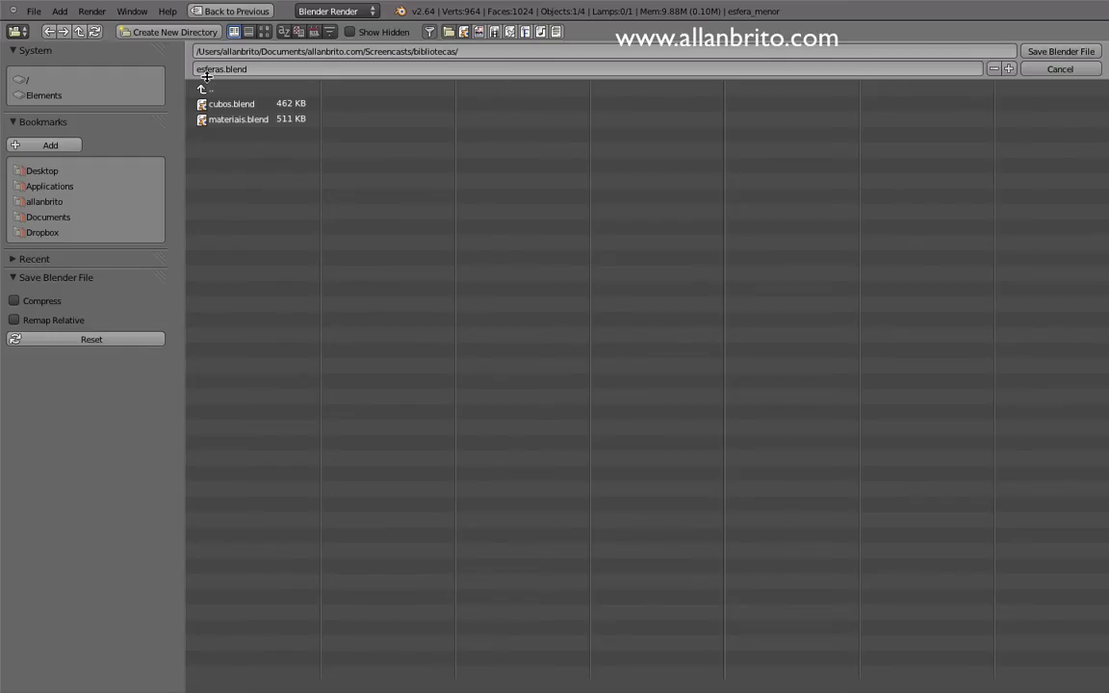
left_click(1061, 52)
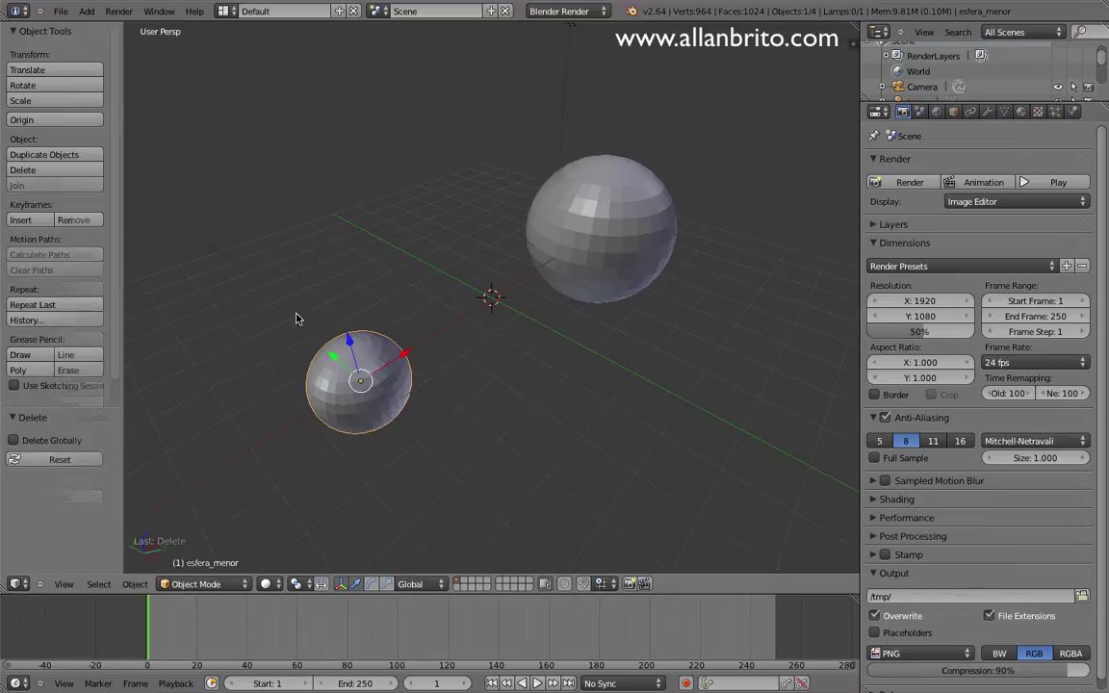
- Link the cubo_deformado object from the cubos.blend library into the scene cleared of meshes
key("Delete")
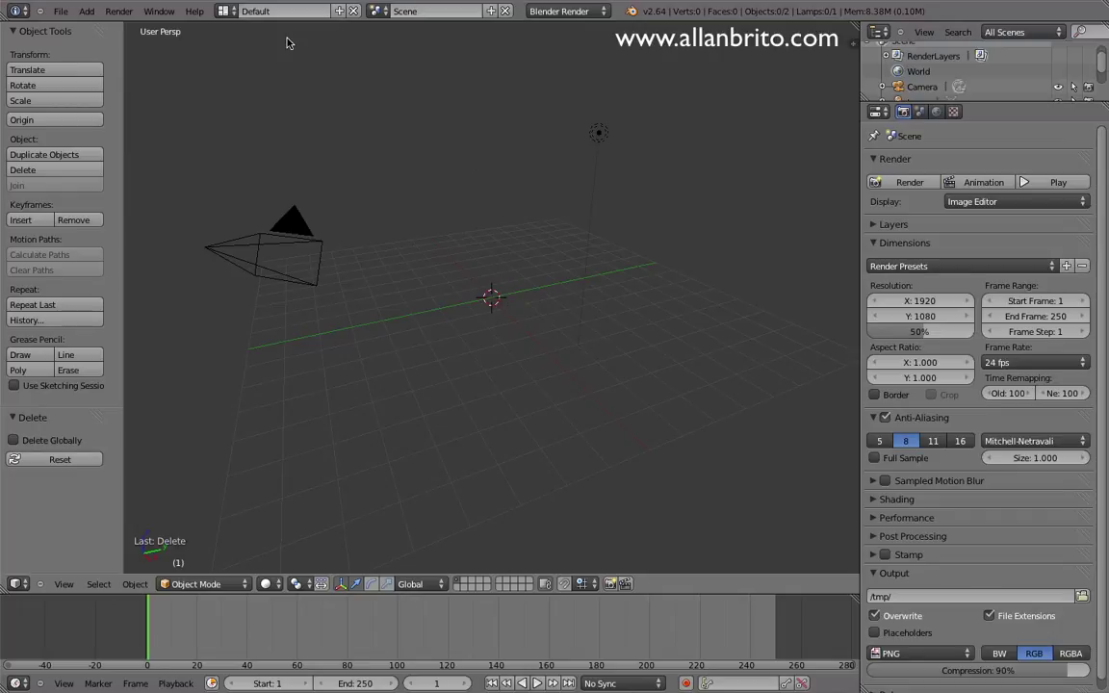
left_click(60, 10)
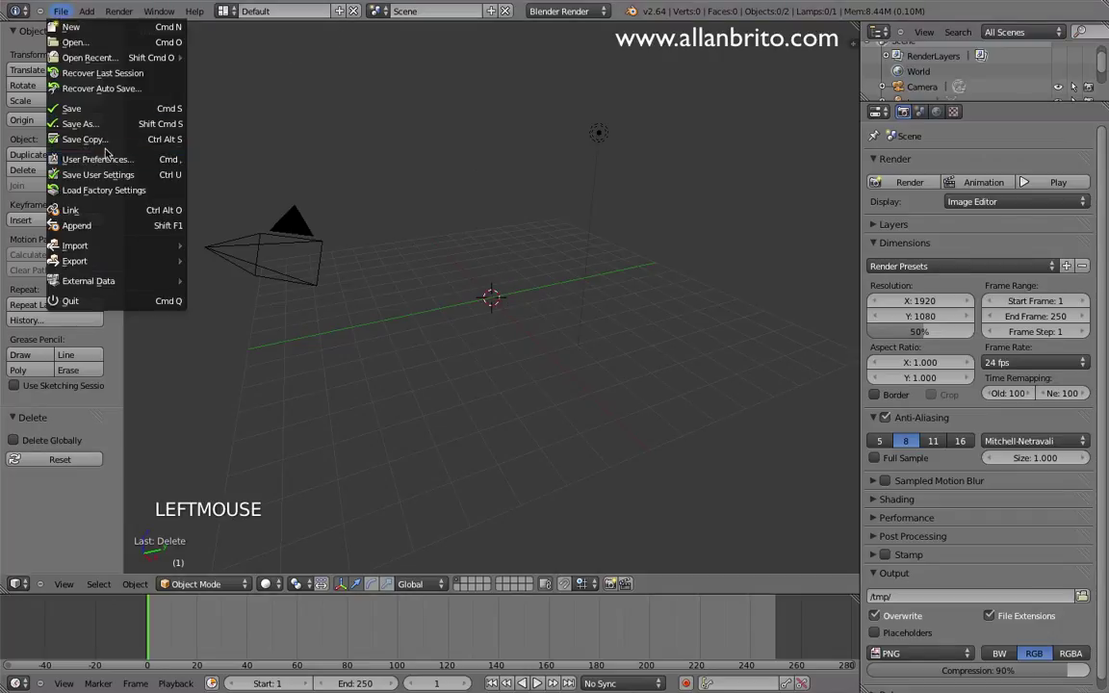
left_click(129, 214)
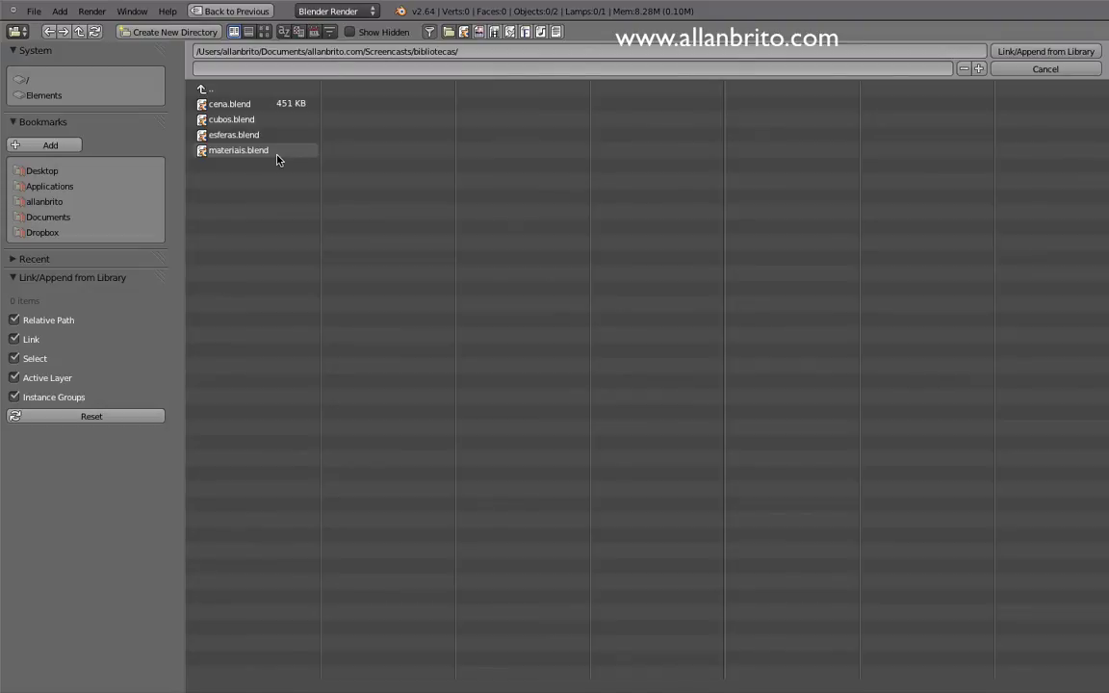
double_click(228, 121)
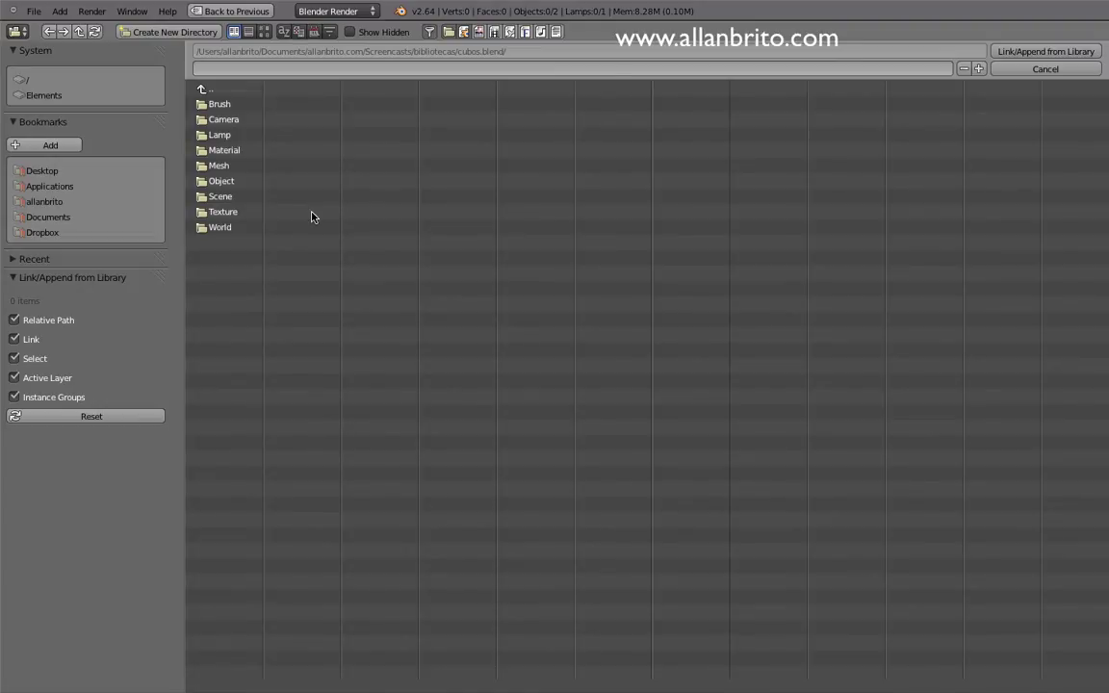
left_click(214, 182)
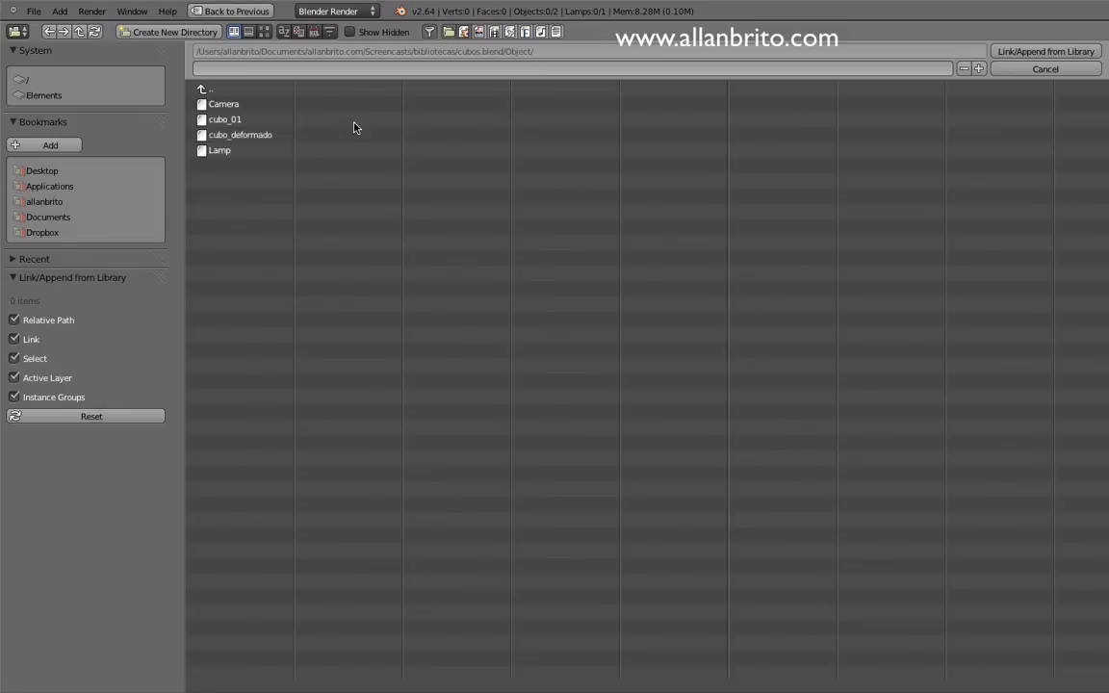
left_click(243, 135)
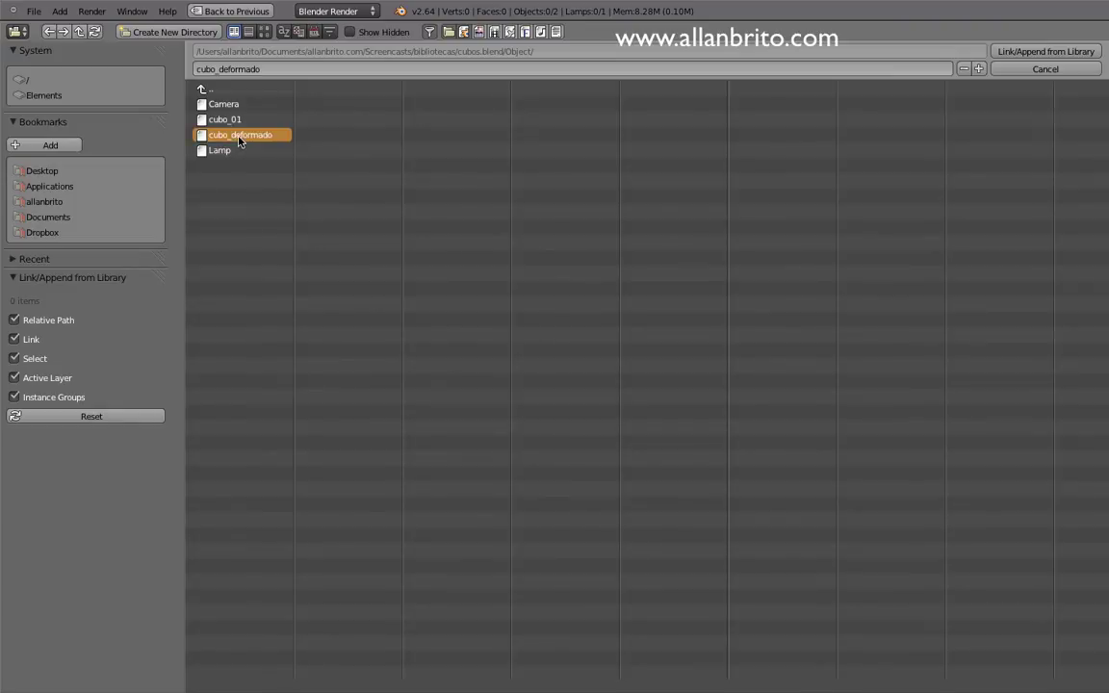
left_click(1044, 52)
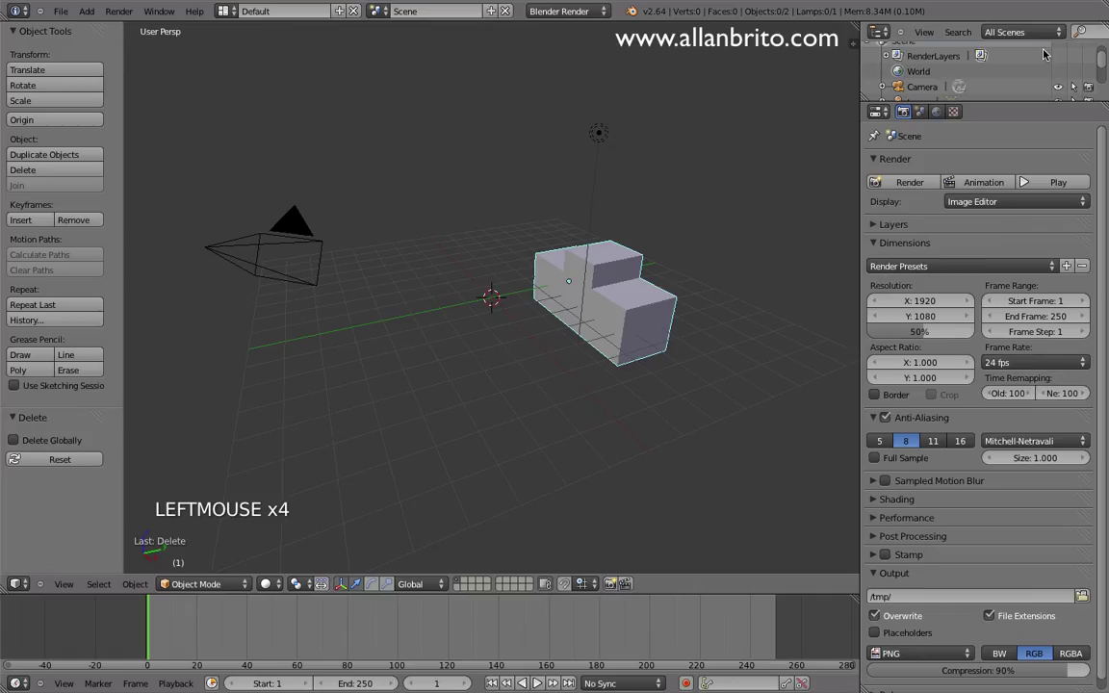
middle_click_drag(627, 320, 602, 343)
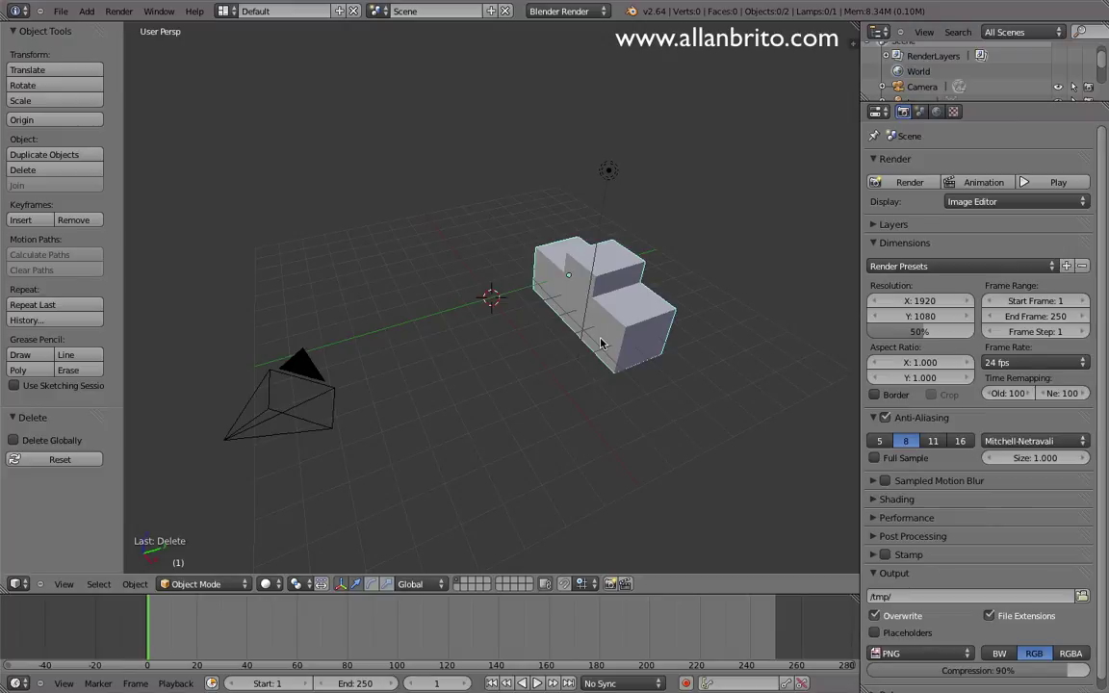
- Append the esfera_menor object from the esferas.blend library into the scene
left_click(59, 10)
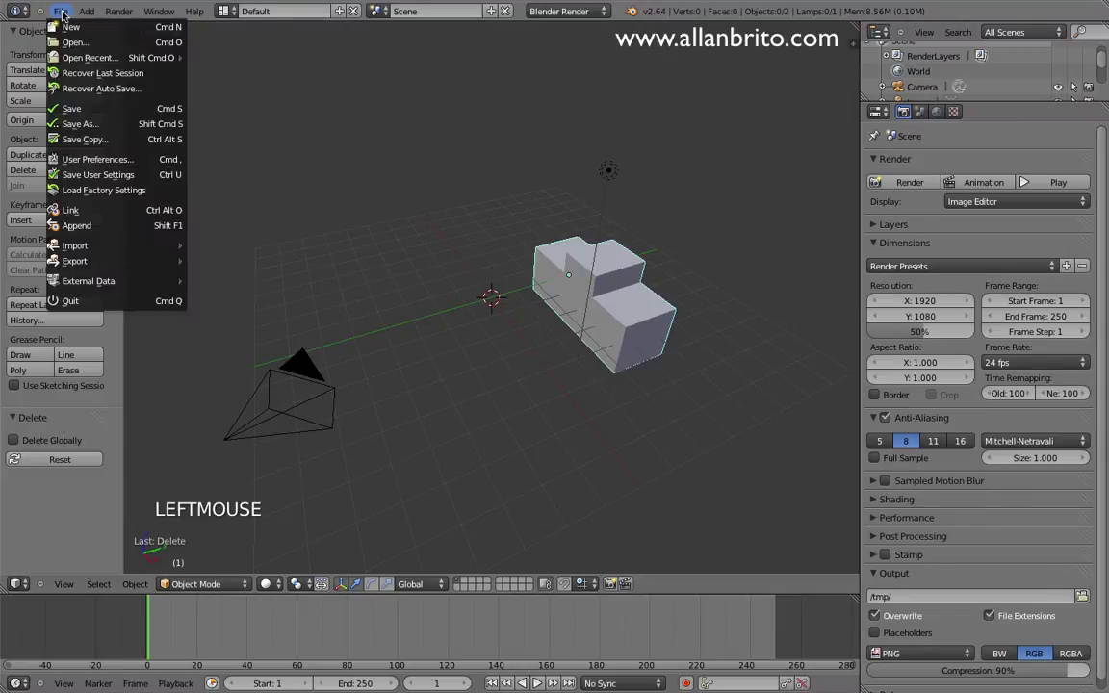
left_click(137, 225)
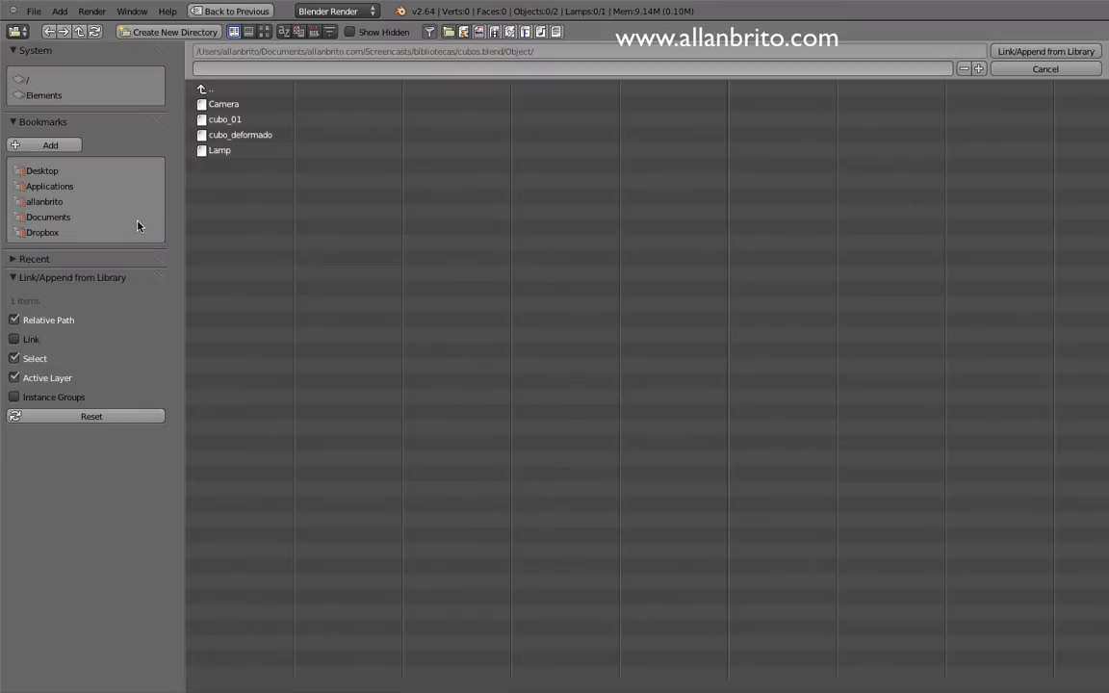
left_click(214, 89)
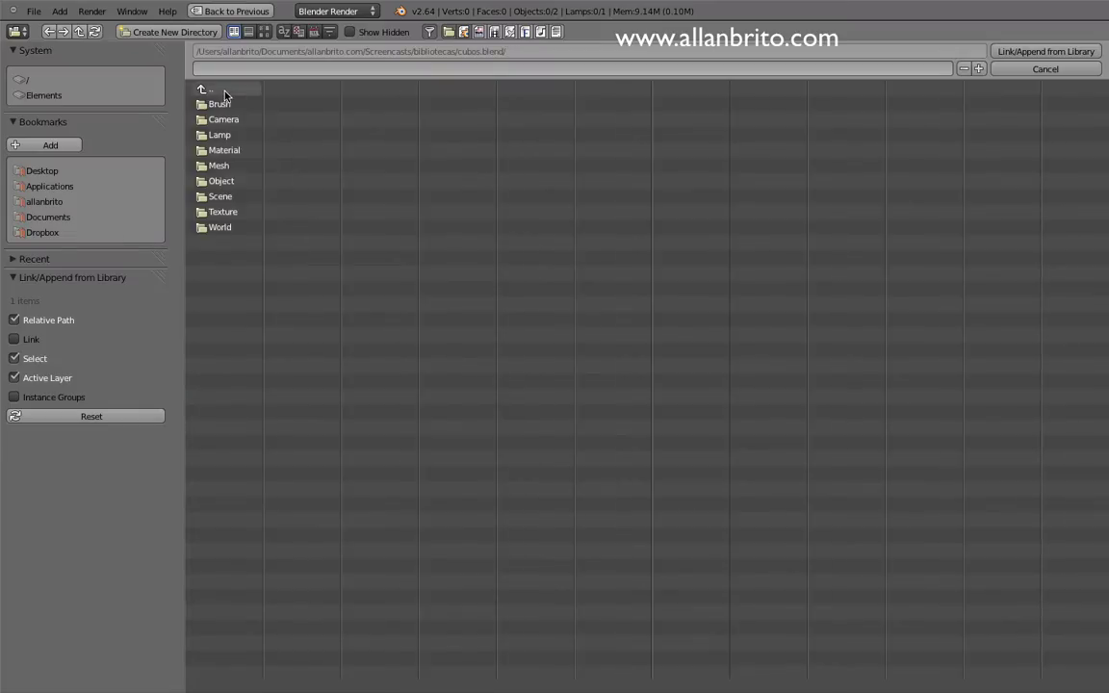
left_click(223, 90)
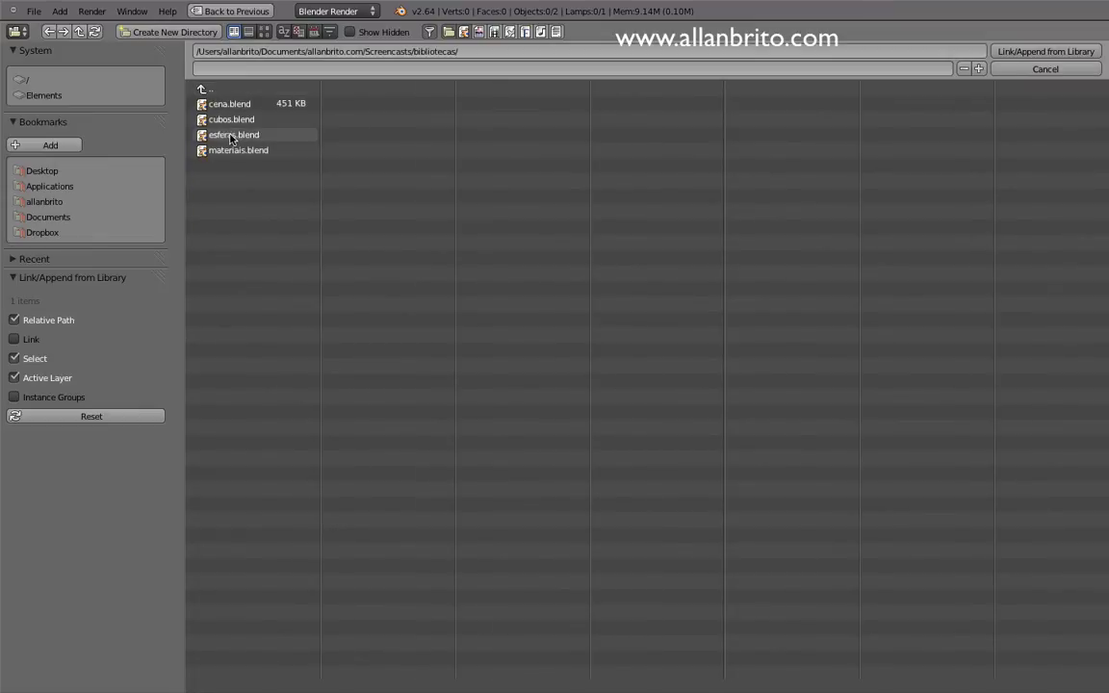
left_click(229, 136)
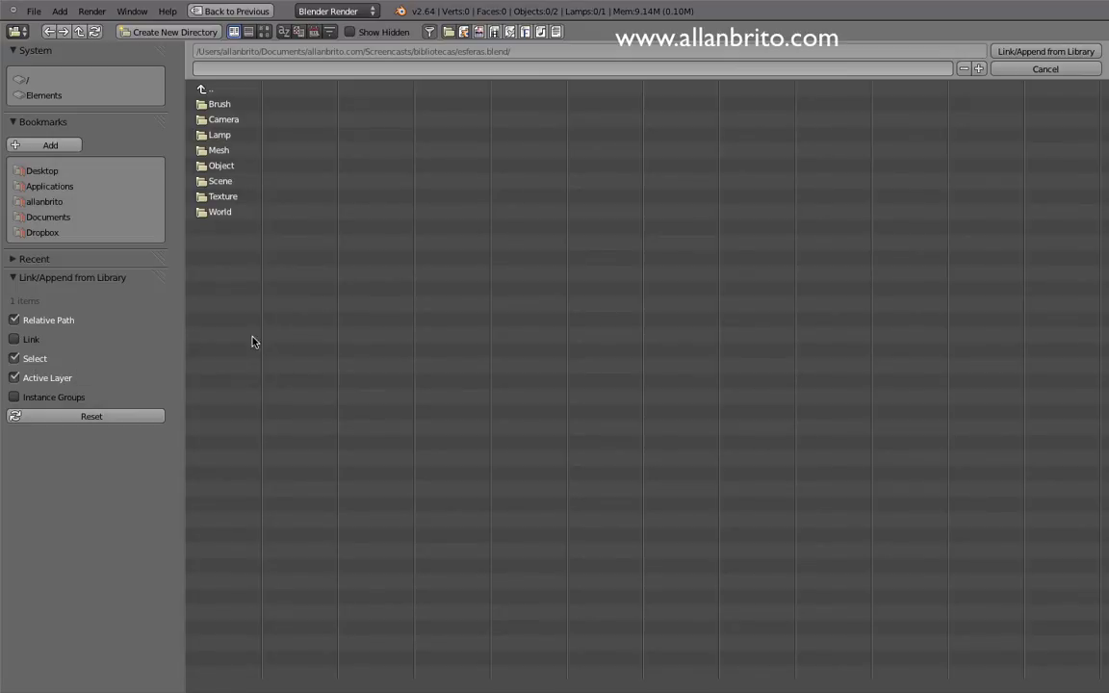
left_click(230, 167)
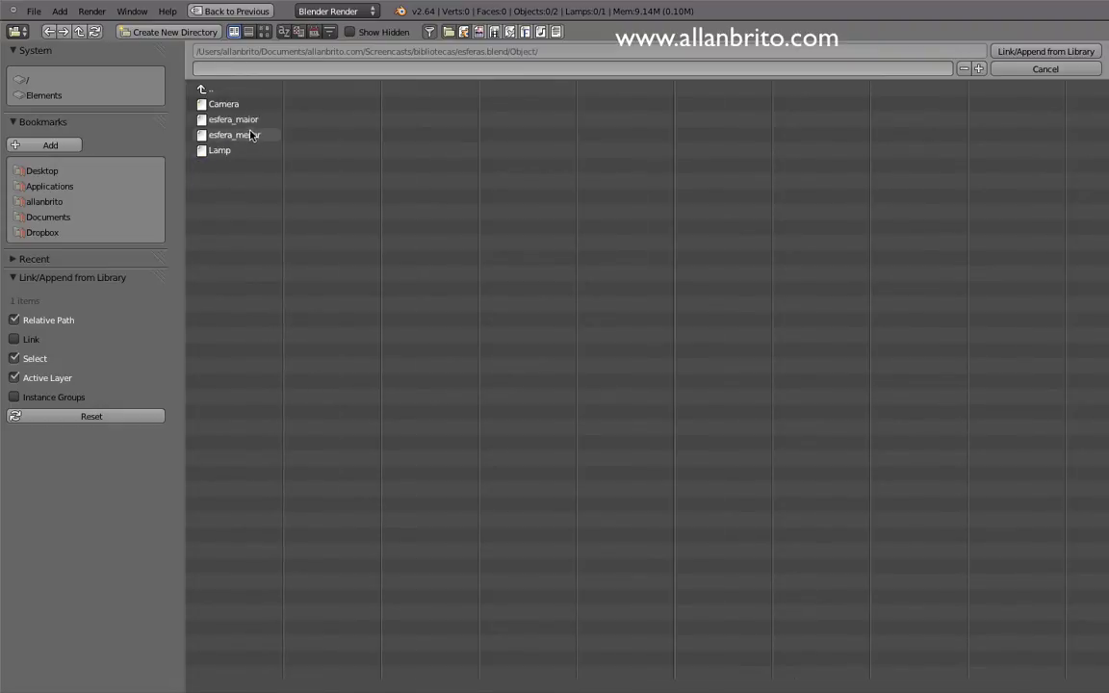
left_click(238, 135)
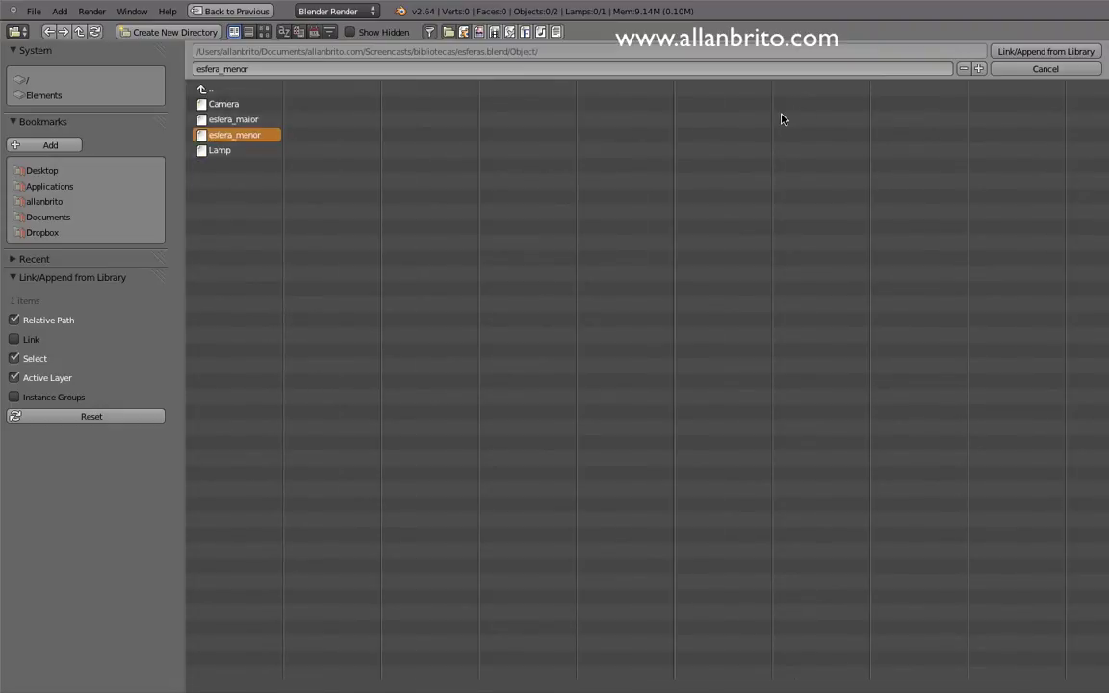
left_click(1041, 53)
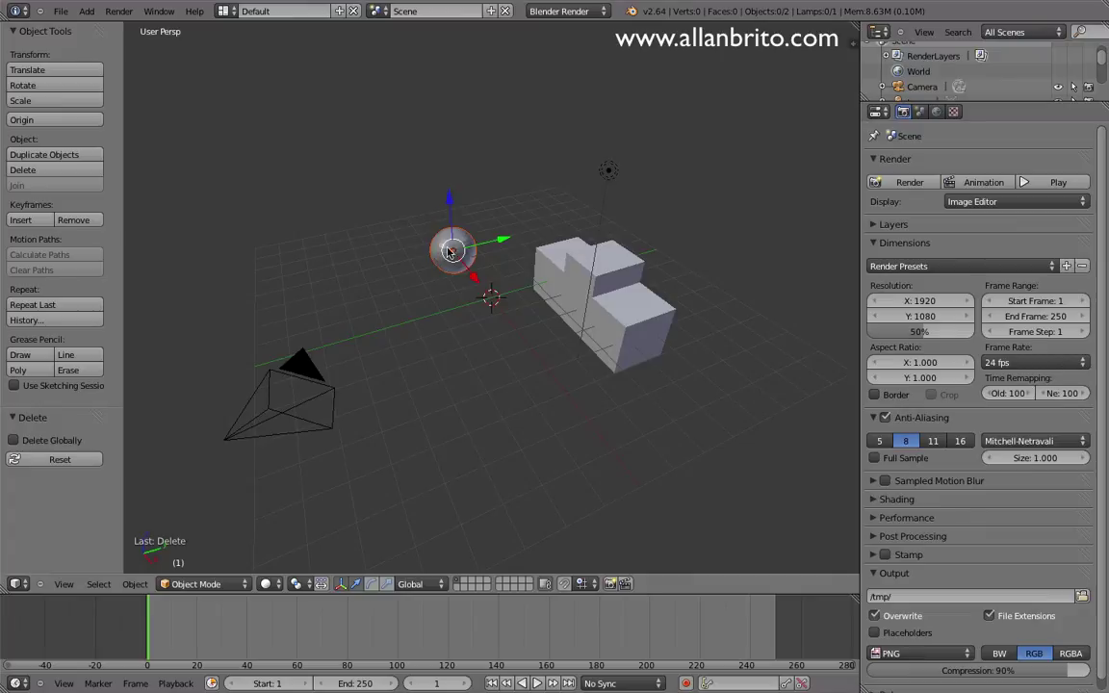
- Inspect the appended sphere beside the linked cubo_deformado, selecting the cube to compare how both objects are highlighted
scroll(515, 267, "up", 4)
middle_click_drag(515, 268, 483, 248)
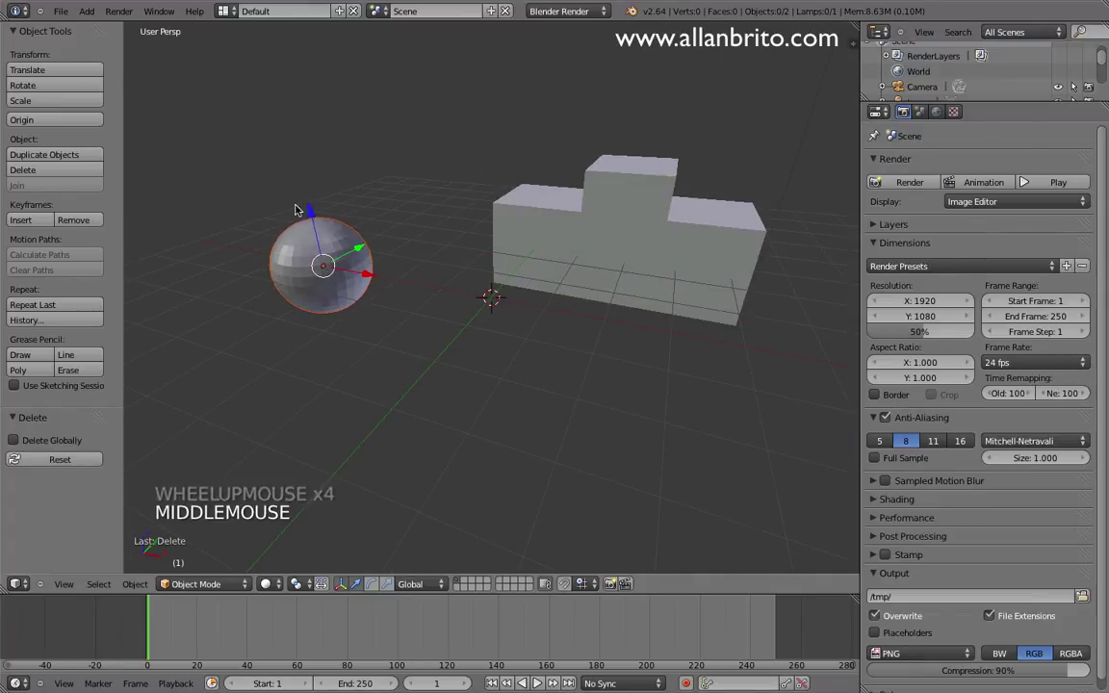
right_click(568, 176)
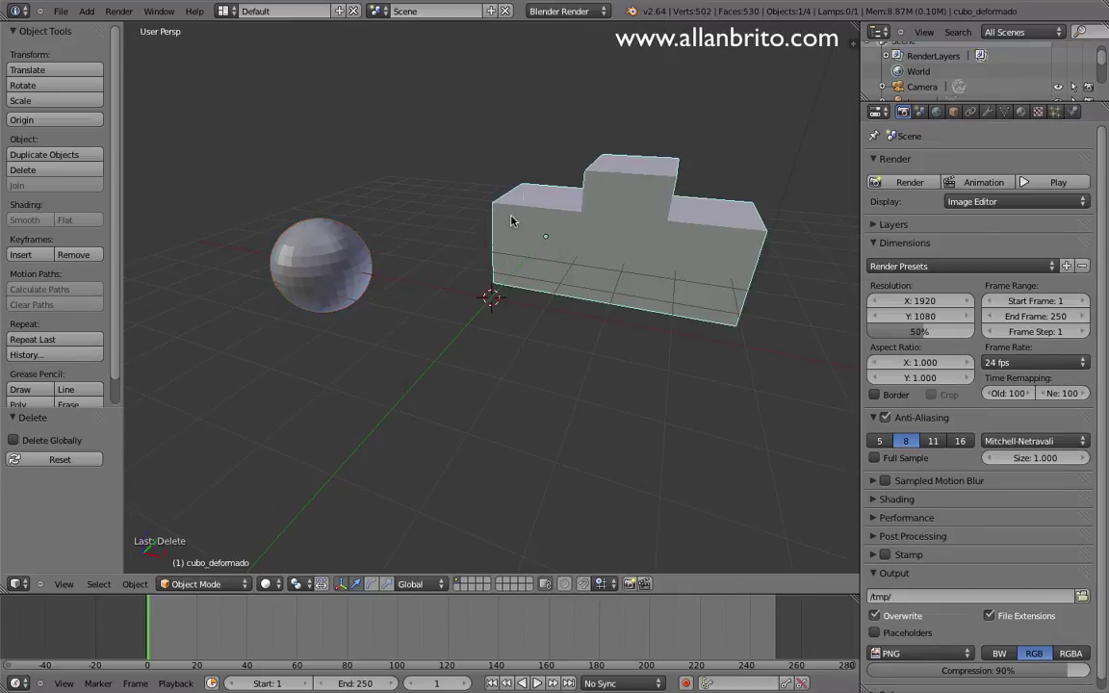
middle_click_drag(593, 266, 516, 298)
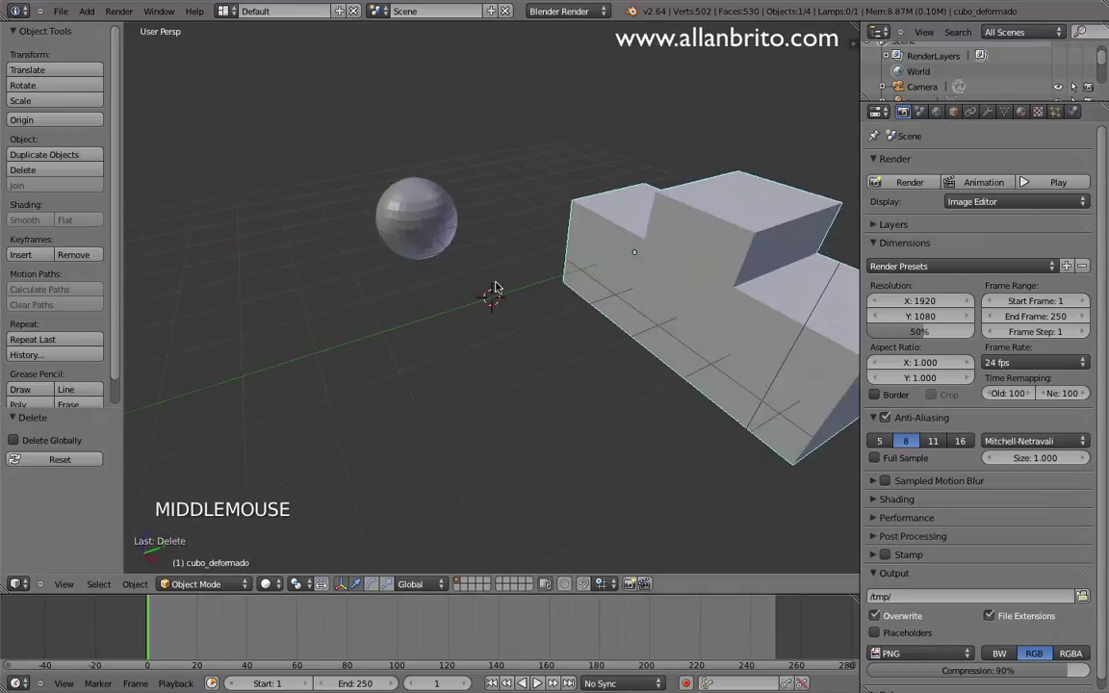
scroll(516, 298, "down", 3)
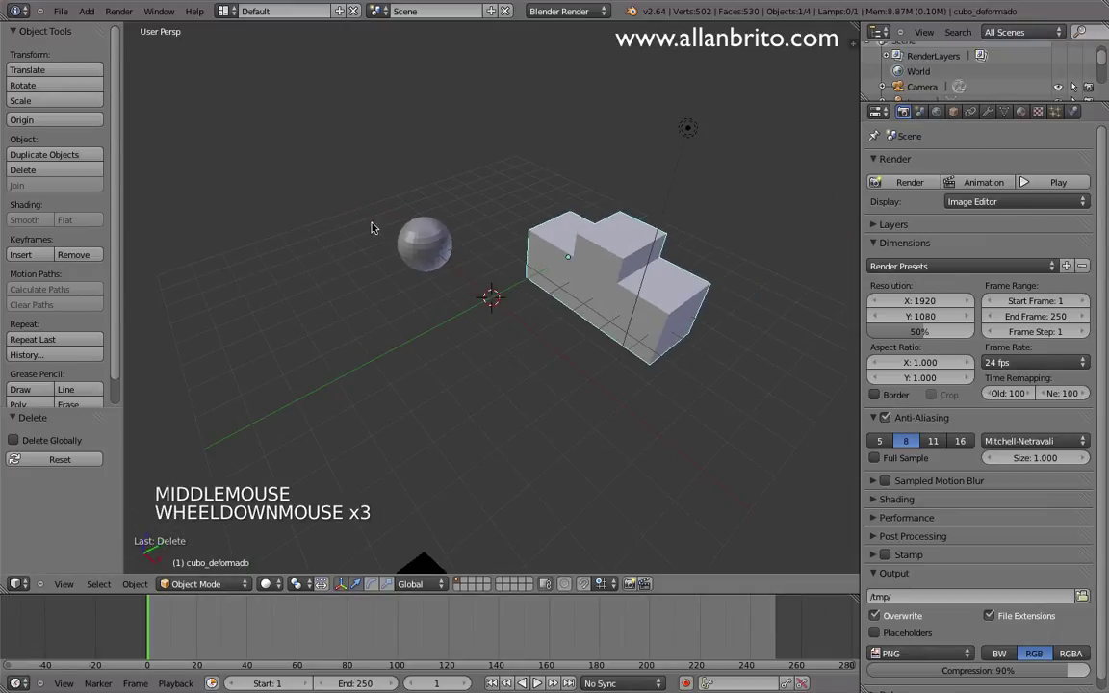
- Append both the verde and vermelho materials from the materiais.blend library
left_click(61, 10)
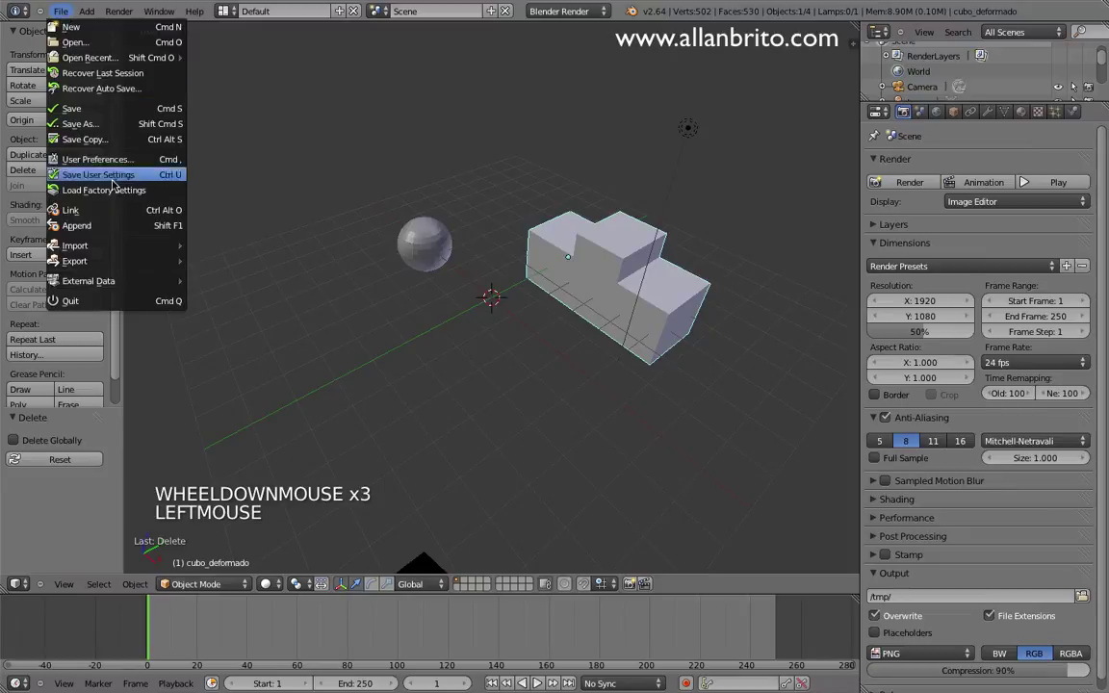
left_click(133, 225)
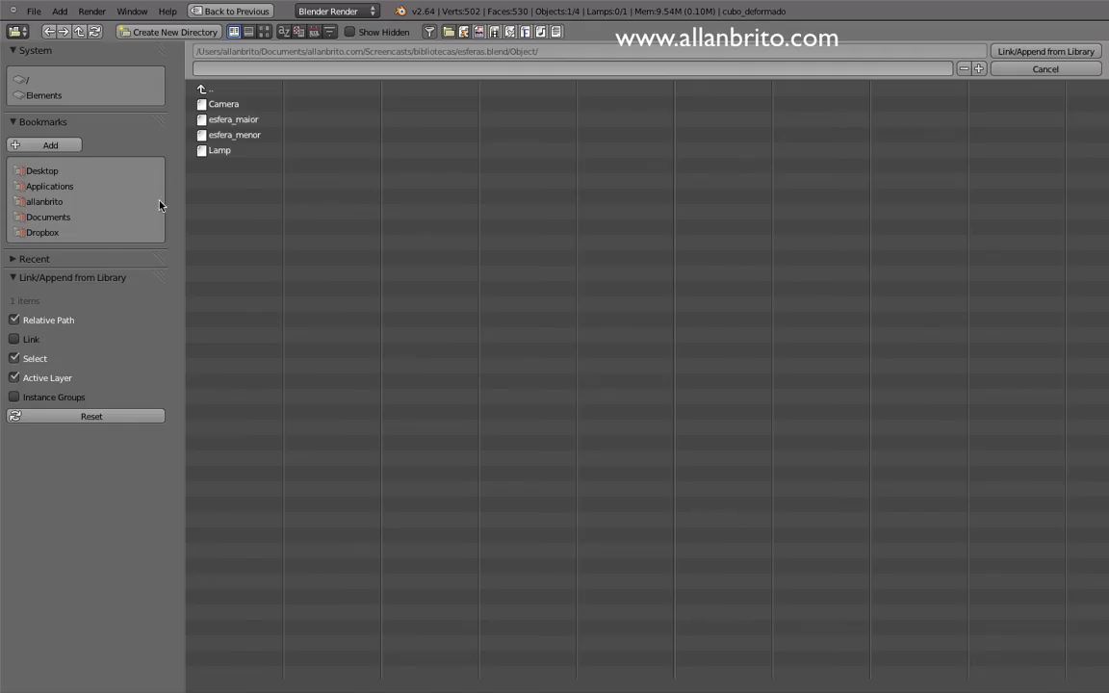
left_click(205, 89)
left_click(204, 90)
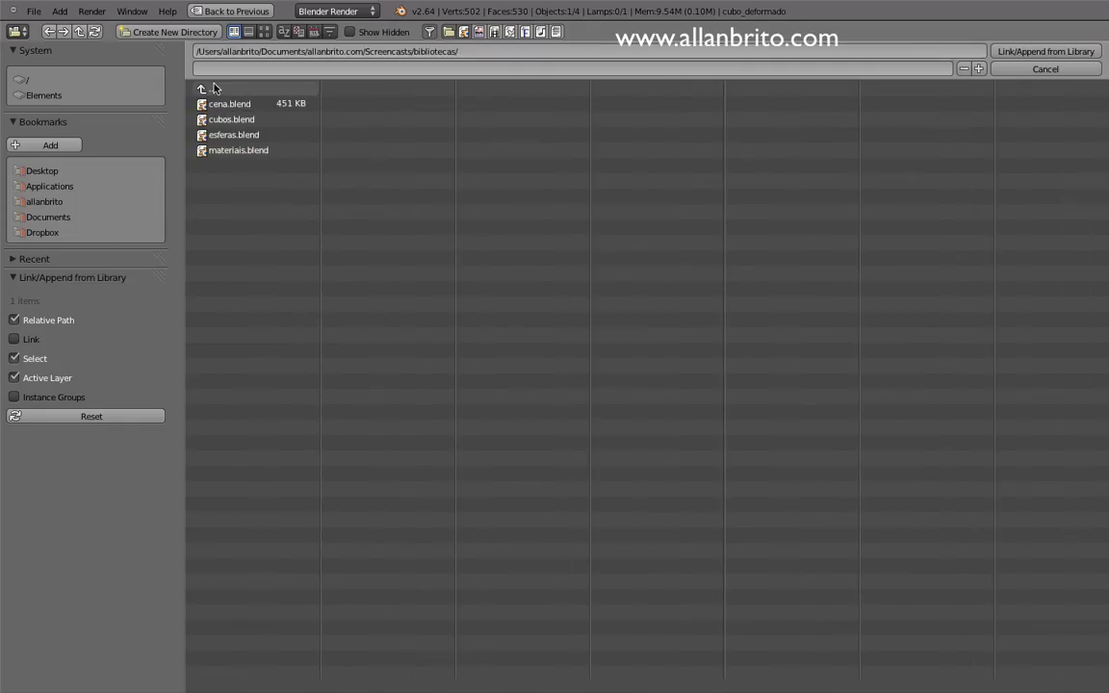
left_click(242, 150)
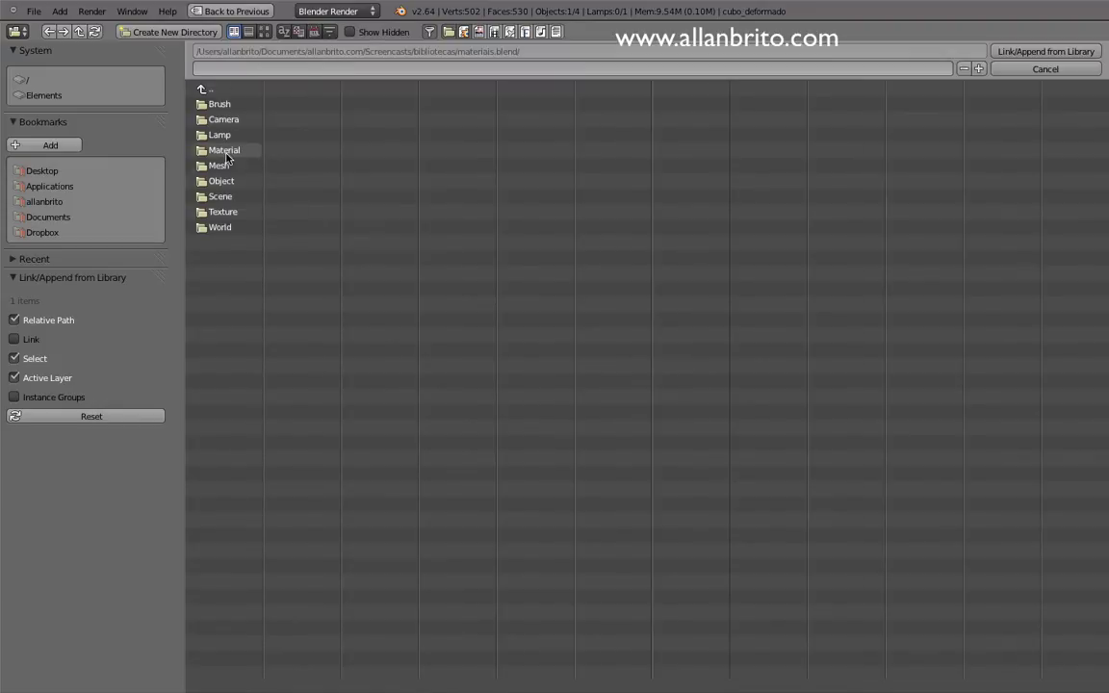
left_click(223, 151)
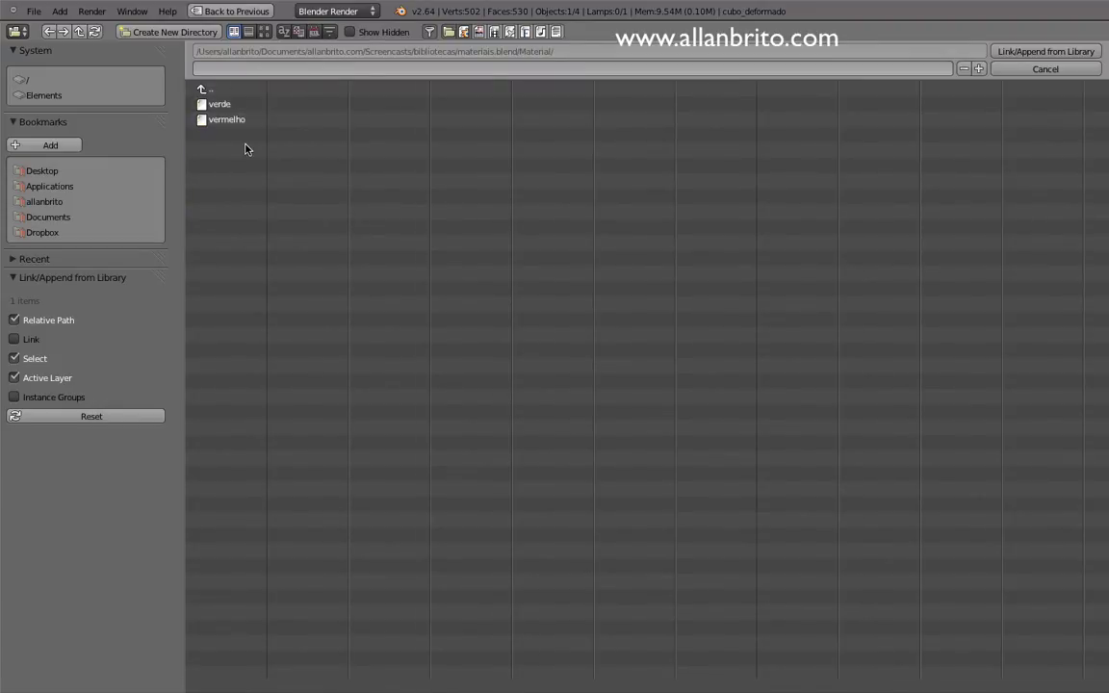
key("a")
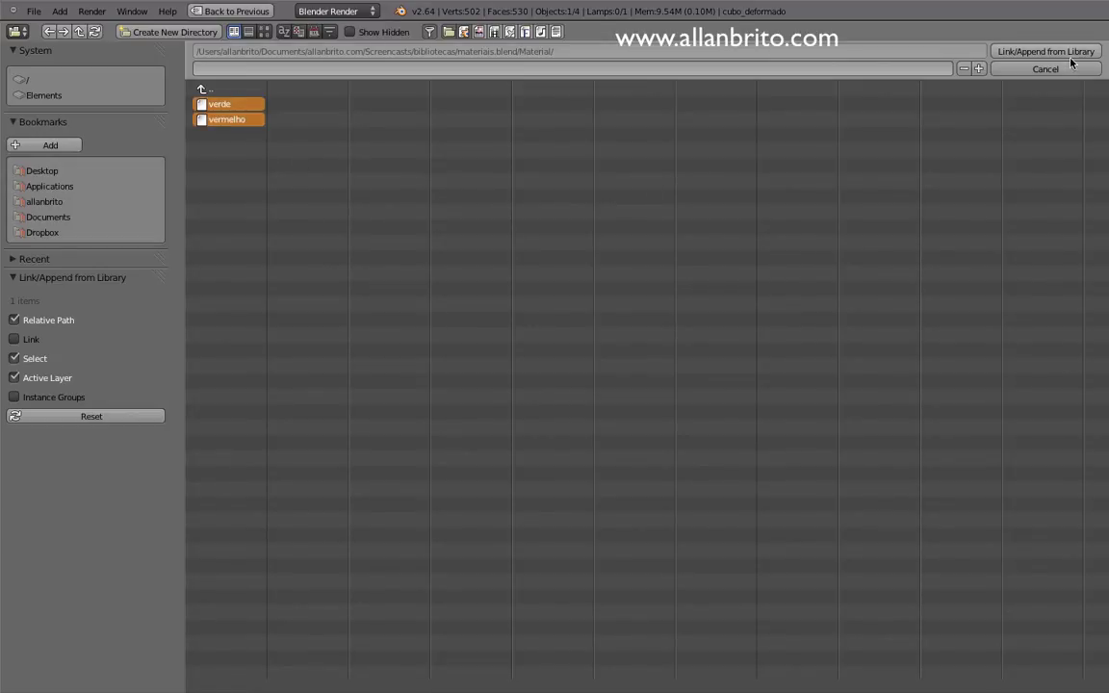
left_click(1040, 54)
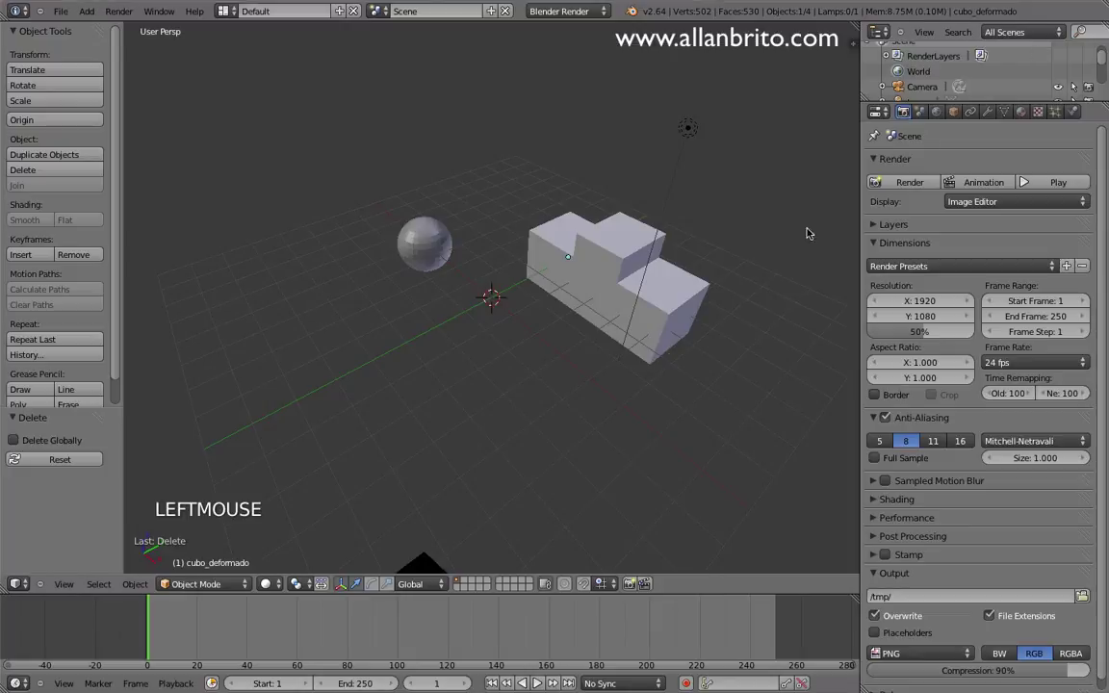
- Assign the appended vermelho material to the esfera_menor sphere
right_click(433, 249)
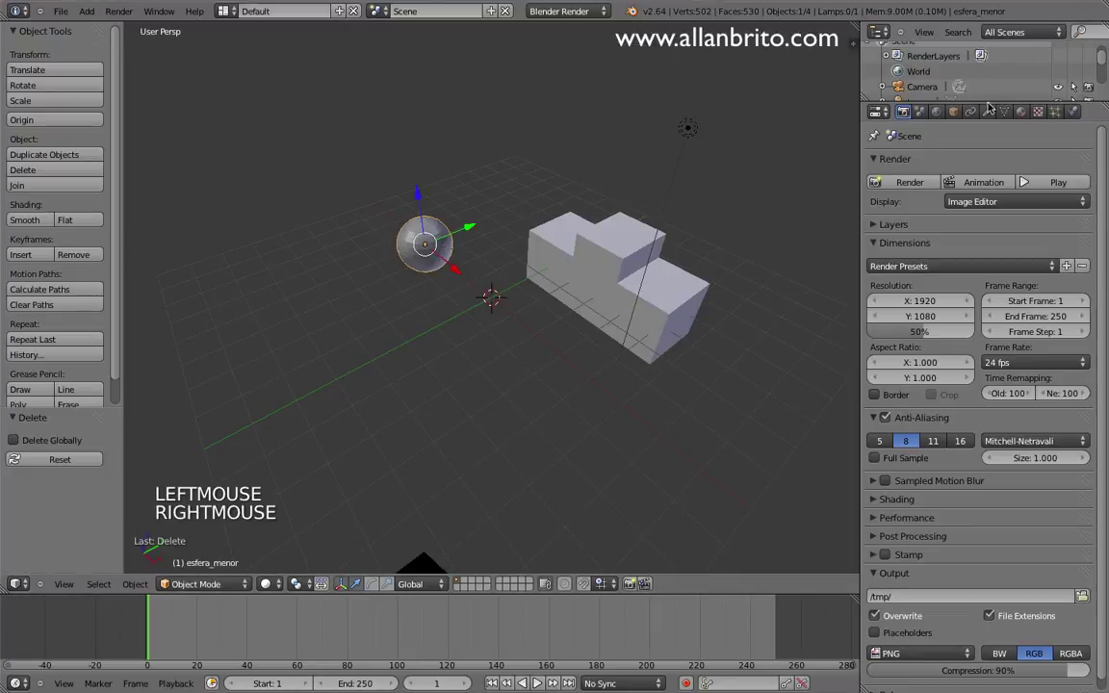
left_click(1020, 112)
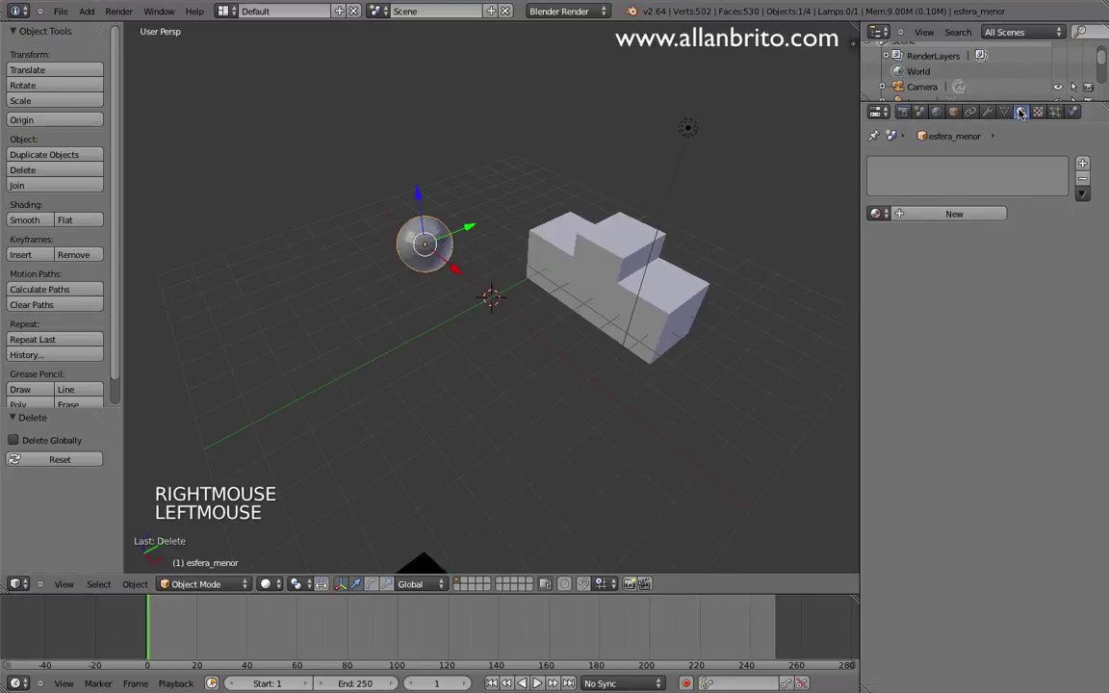
left_click(876, 214)
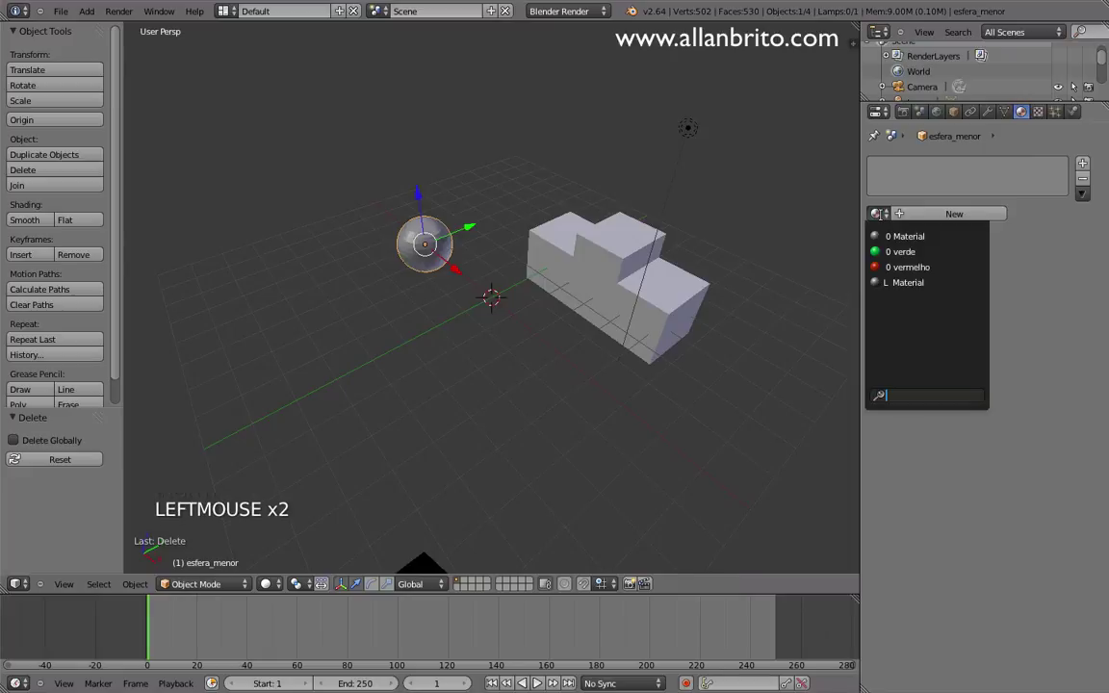
left_click(908, 266)
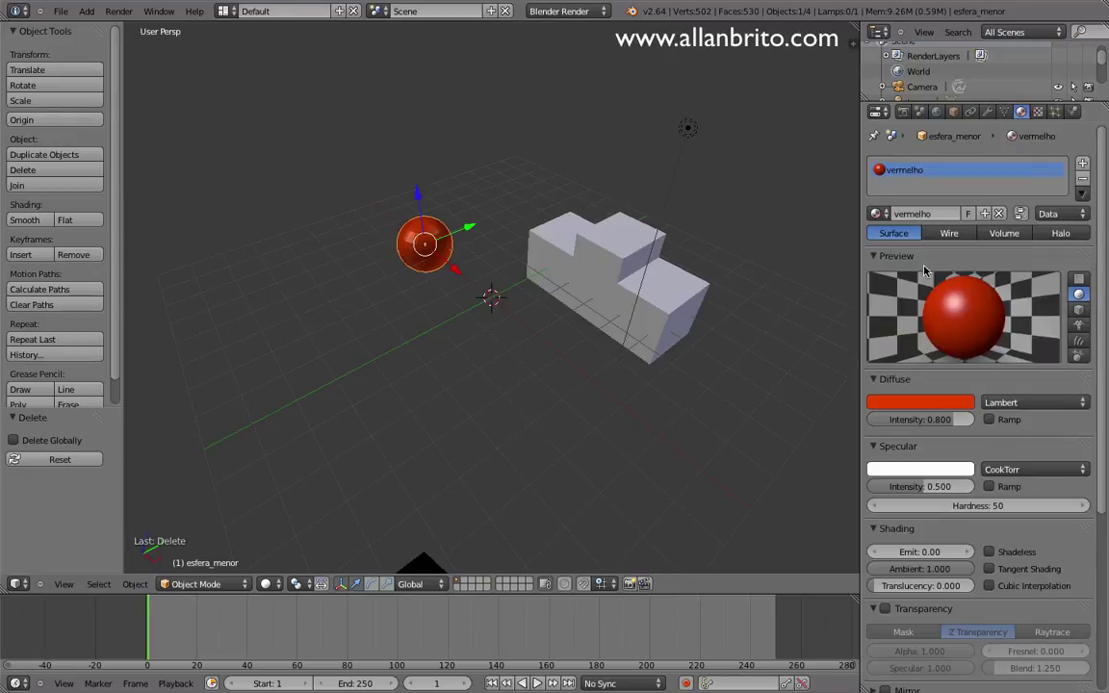
- Try to choose a different material for the linked cubo_deformado object
right_click(558, 248)
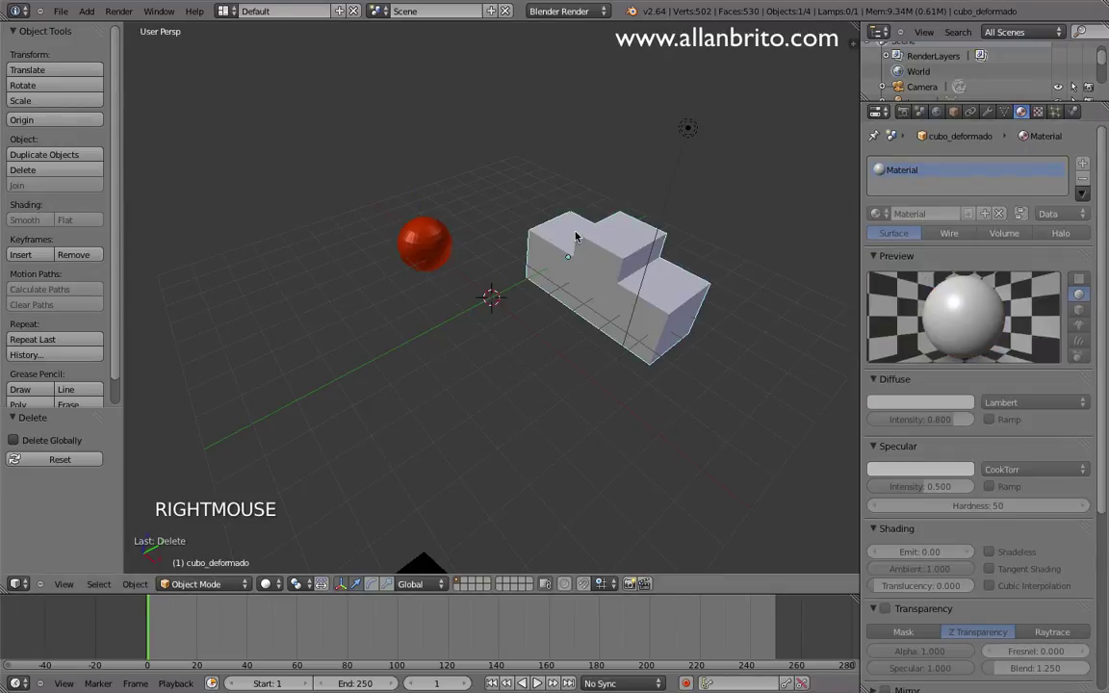
left_click(873, 214)
left_click(874, 214)
left_click(874, 214)
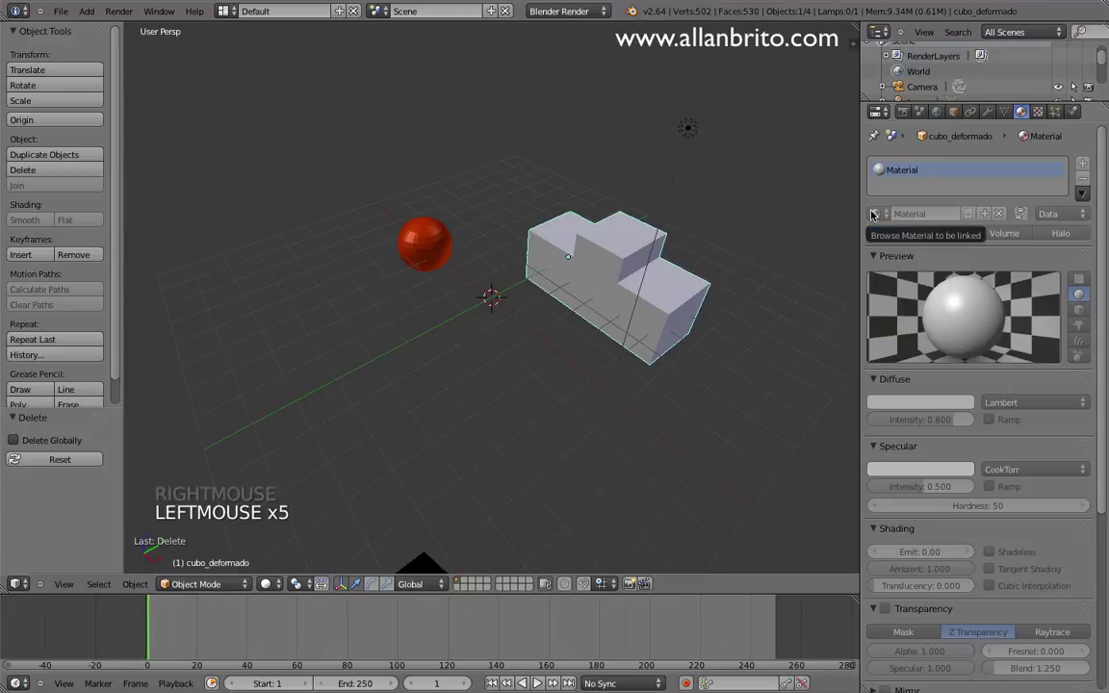
left_click(873, 214)
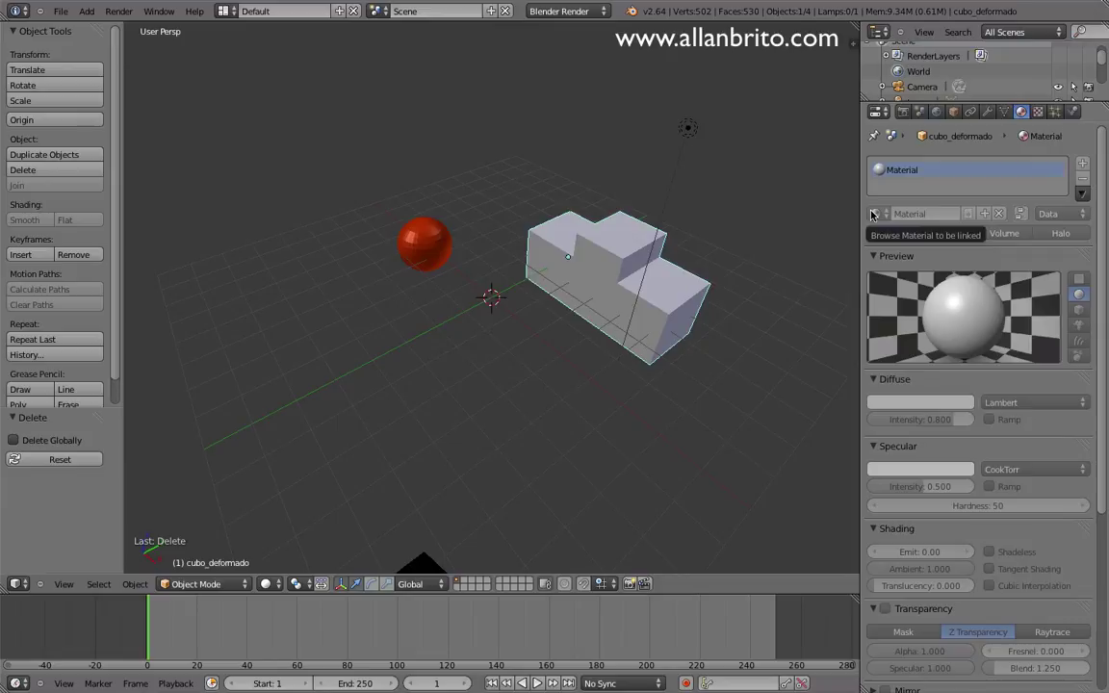
- Save the scene with the sphere selected, and open the recent library file cubos.blend
right_click(419, 244)
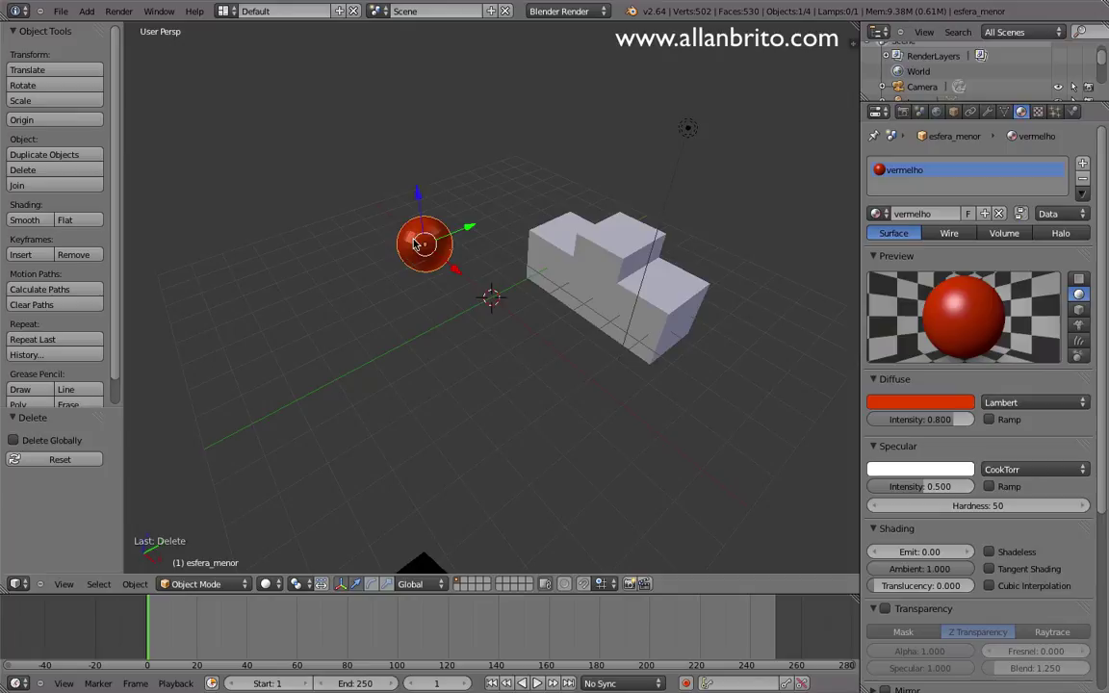
left_click(60, 10)
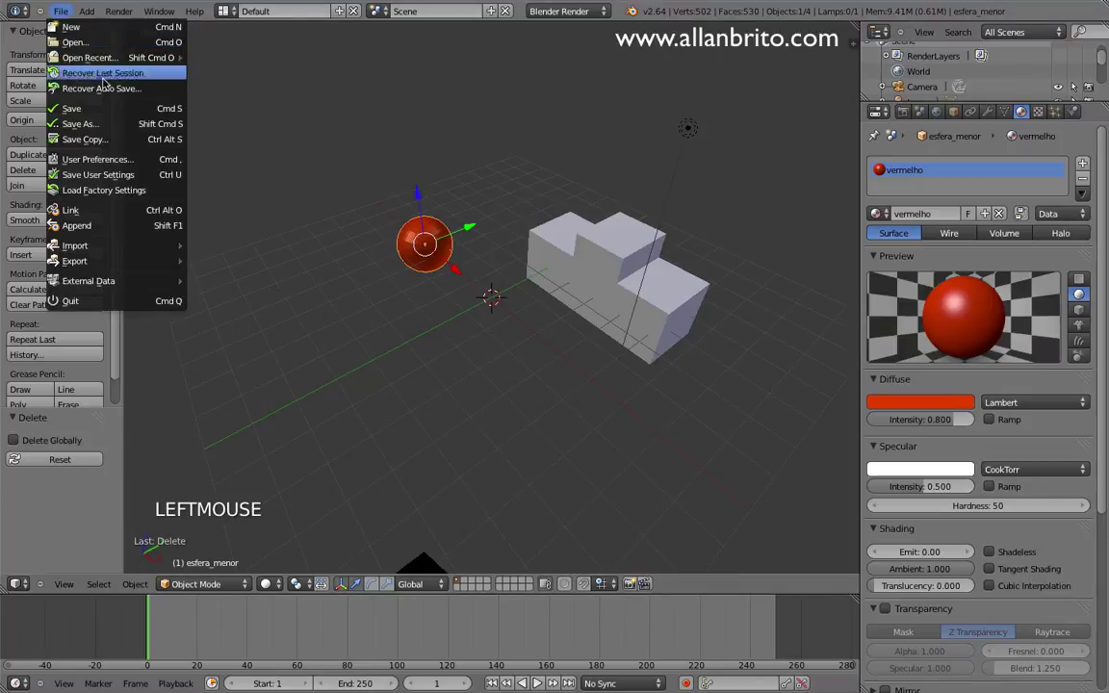
right_click(643, 274)
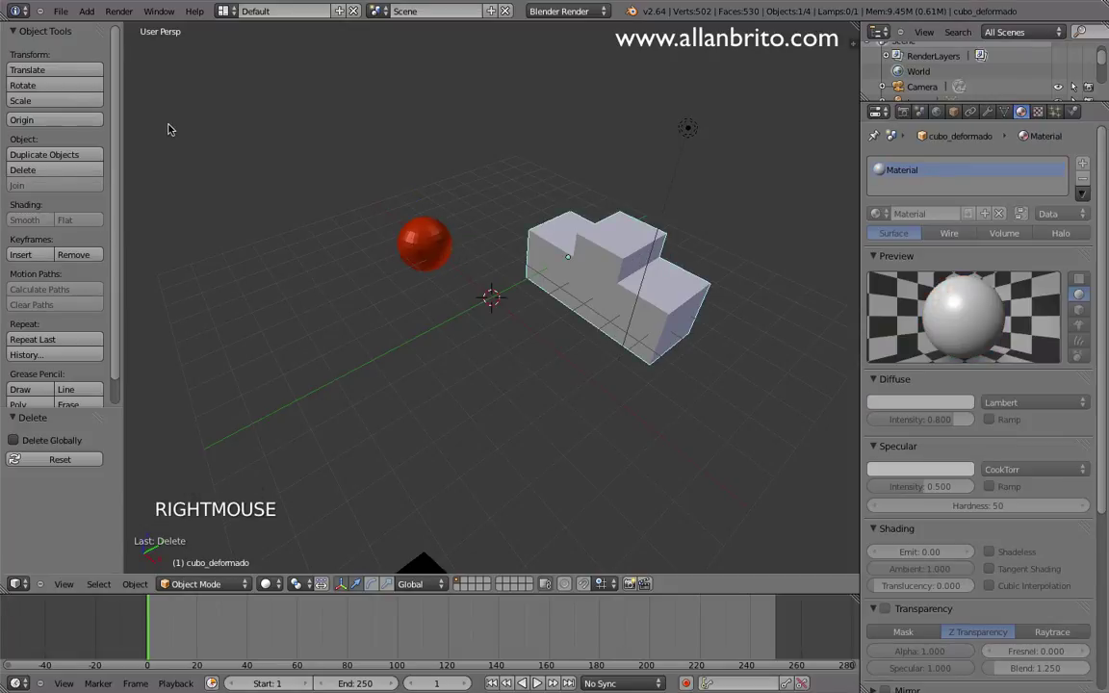
left_click(60, 11)
mouse_move(130, 60)
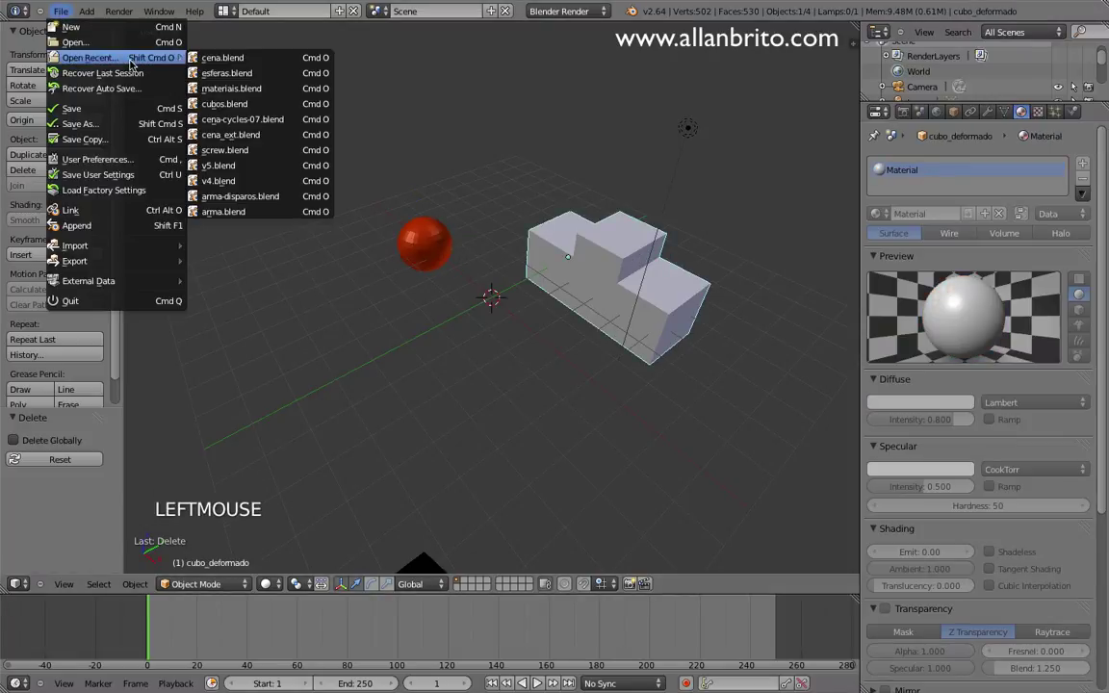
left_click(253, 103)
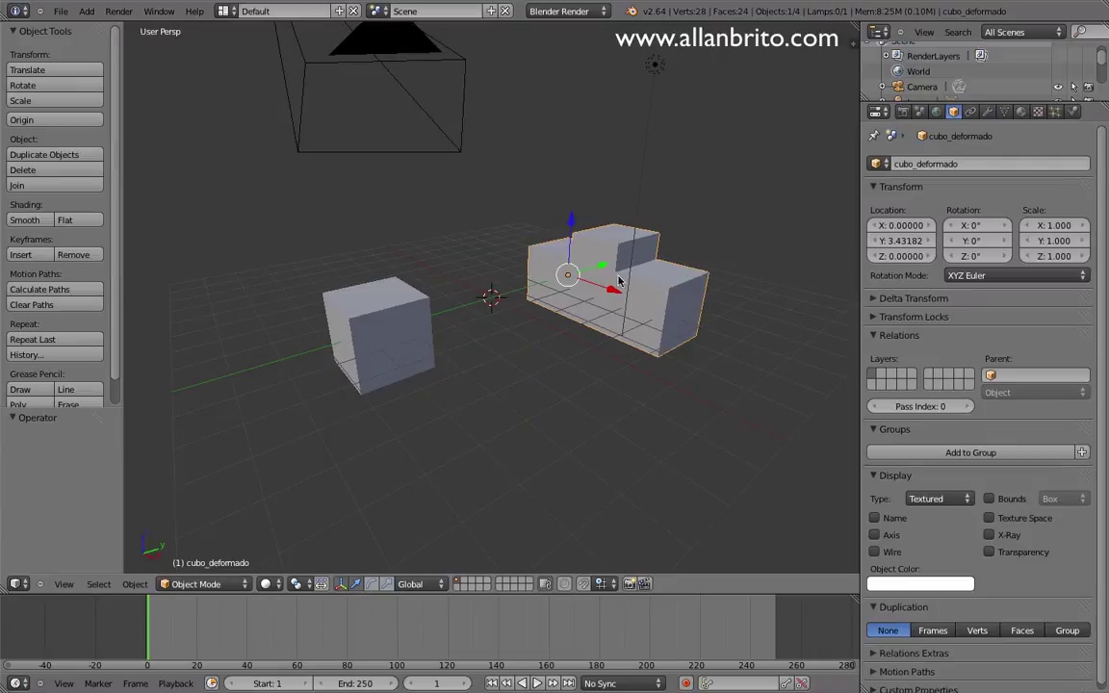
- Extrude cubo_deformado's middle side face outward twice, first by about 1.4 units, and raise the new block's top face about 0.75 units
middle_click_drag(546, 225, 601, 347)
key("Tab")
right_click(635, 346)
scroll(595, 322, "down", 3)
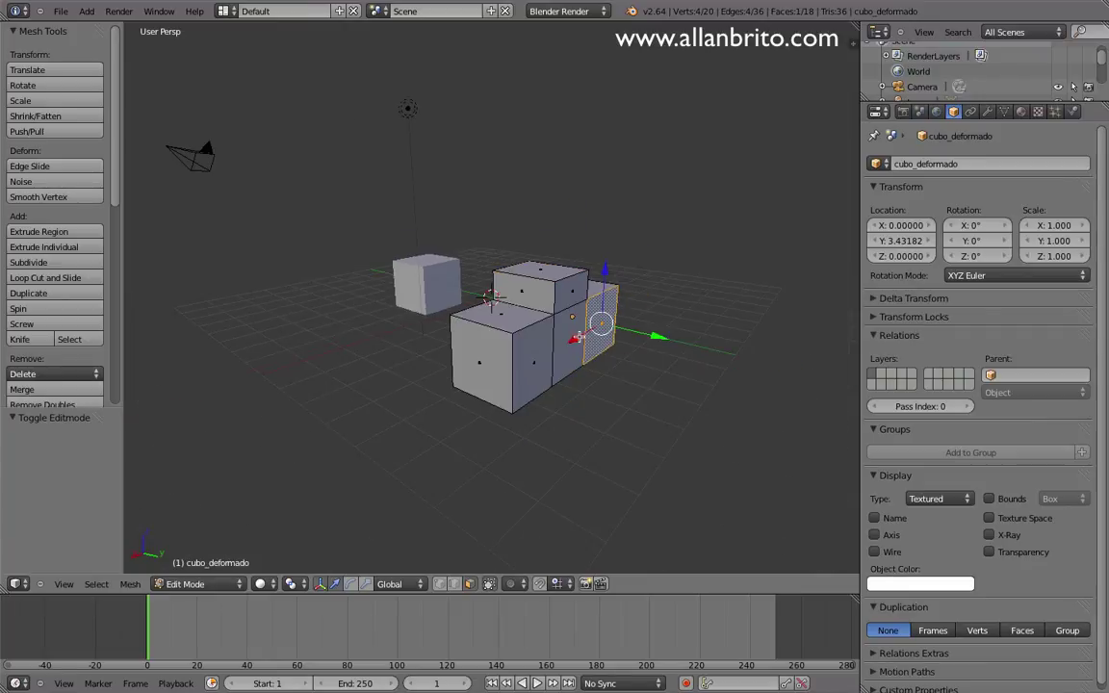
right_click(576, 337)
key("e")
left_click(592, 339)
key("e")
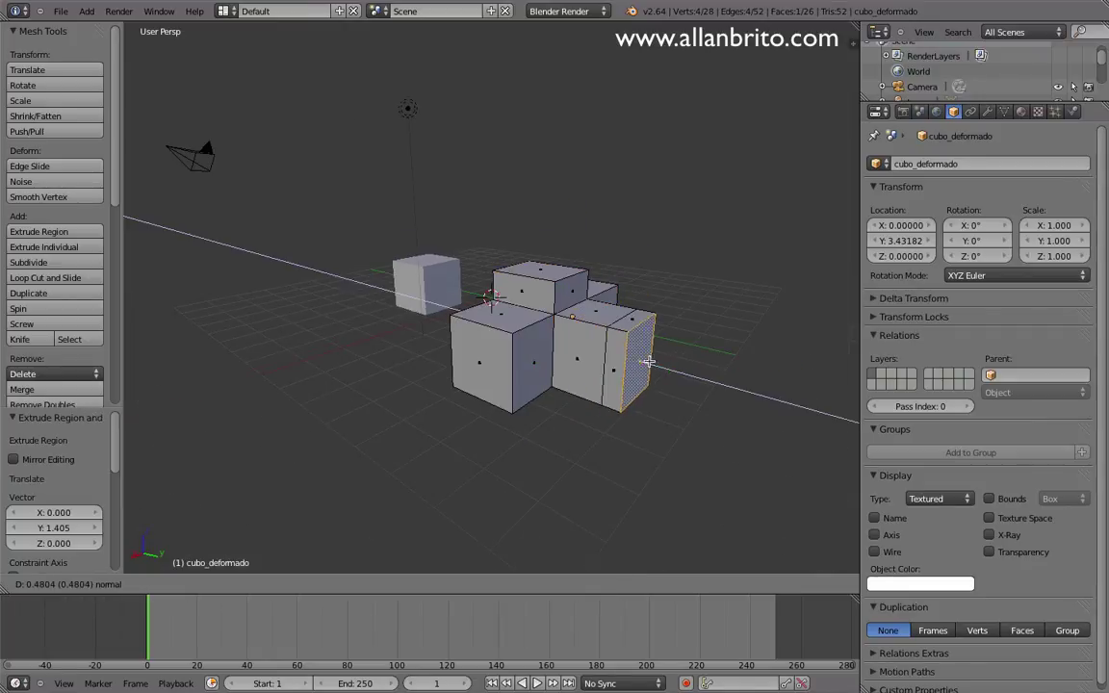
left_click(647, 342)
right_click(641, 320)
key("e")
left_click(659, 266)
- Extrude the two opposite end faces of cubo_deformado outward, the second by about 1.47 units along negative X
right_click(485, 362)
key("e")
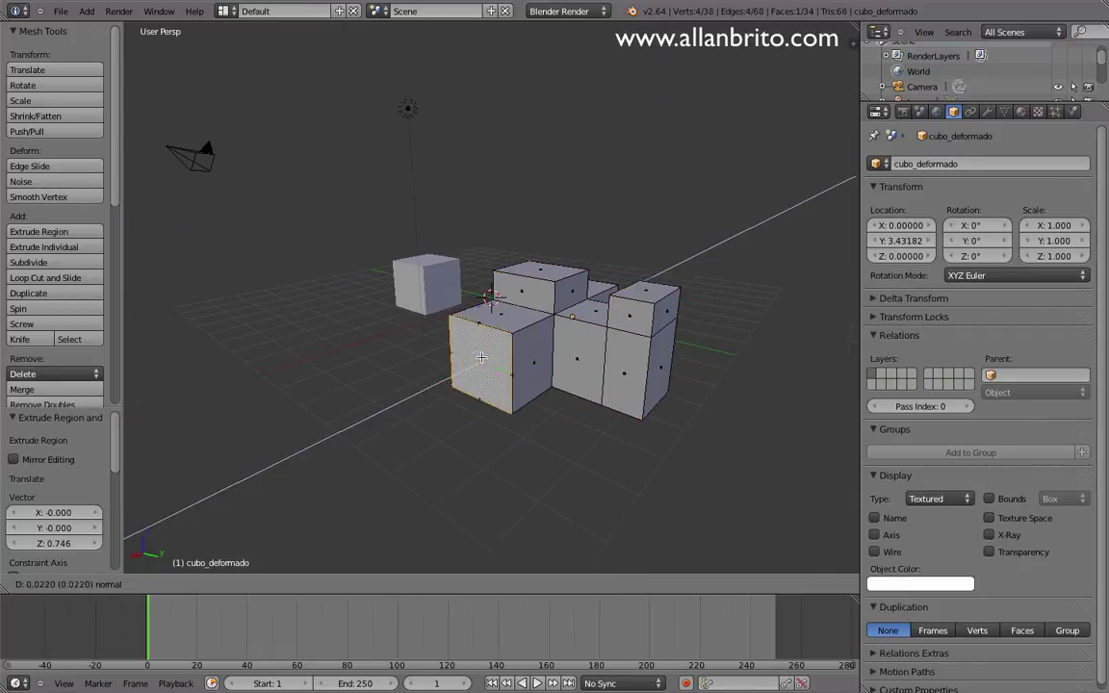
left_click(443, 379)
middle_click_drag(713, 320, 446, 396)
right_click(489, 369)
key("e")
left_click(539, 381)
- Extrude the middle face on cubo_deformado's side facing the plain cube twice, the second time by about 0.95 units along negative Y
middle_click_drag(552, 343, 431, 248)
right_click(428, 247)
key("e")
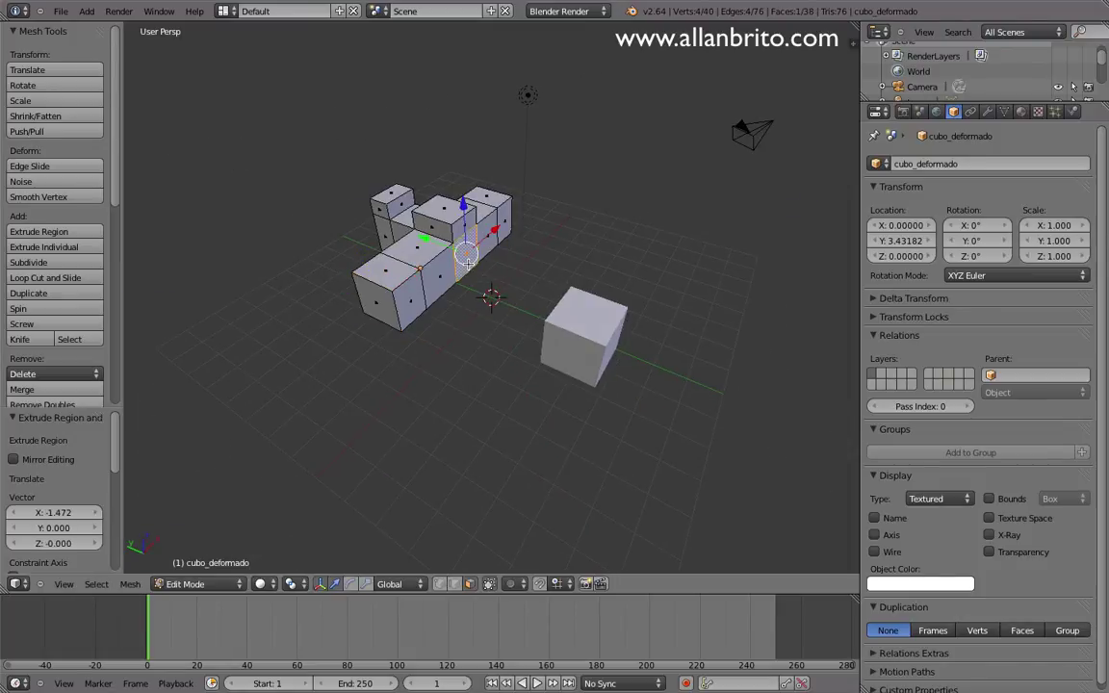
left_click(472, 236)
key("e")
left_click(500, 287)
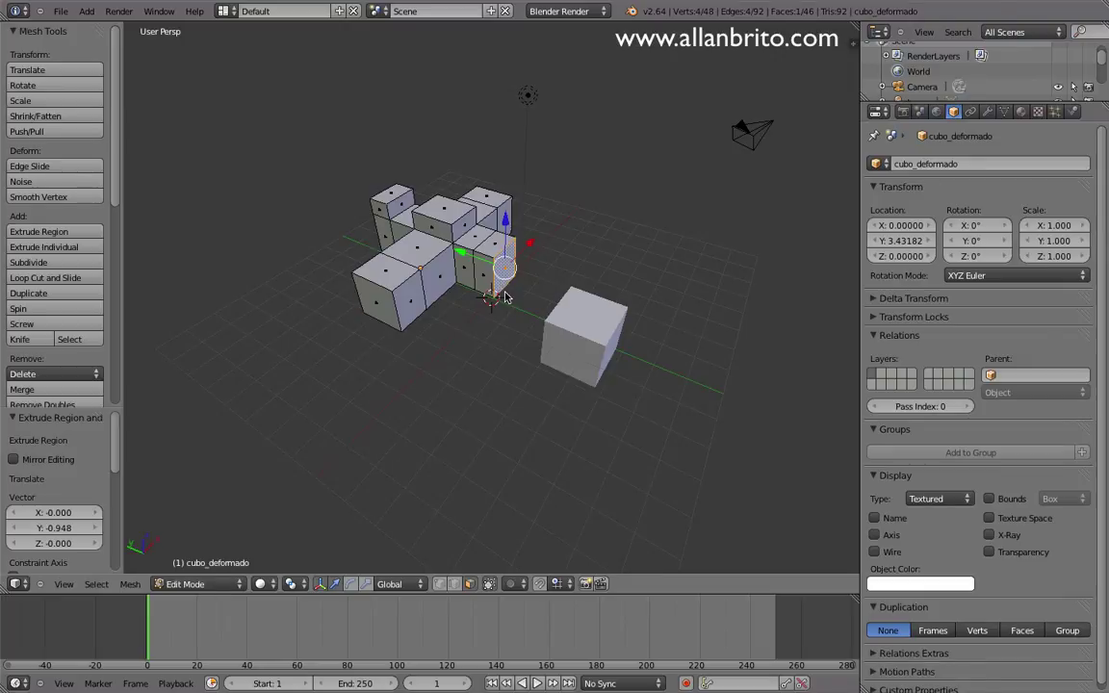
- Return to Object Mode and save the modified cubos.blend library
key("Tab")
left_click(60, 11)
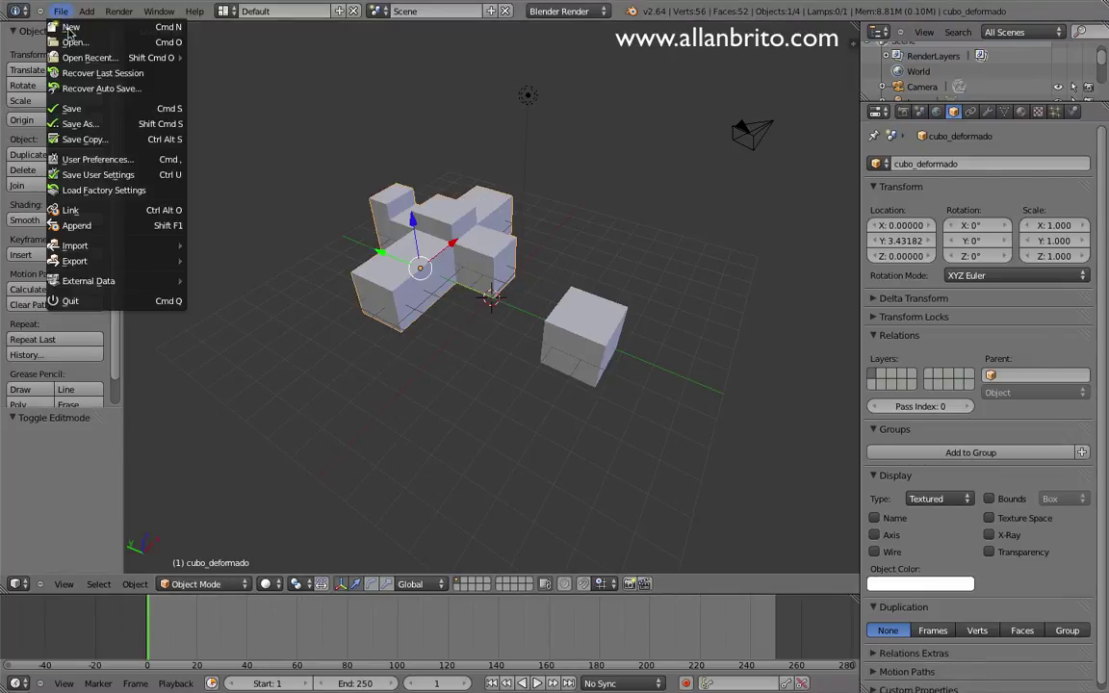
left_click(120, 108)
- Reopen the recent cena.blend scene and select the linked cubo_deformado to check its updated shape
left_click(60, 10)
mouse_move(111, 58)
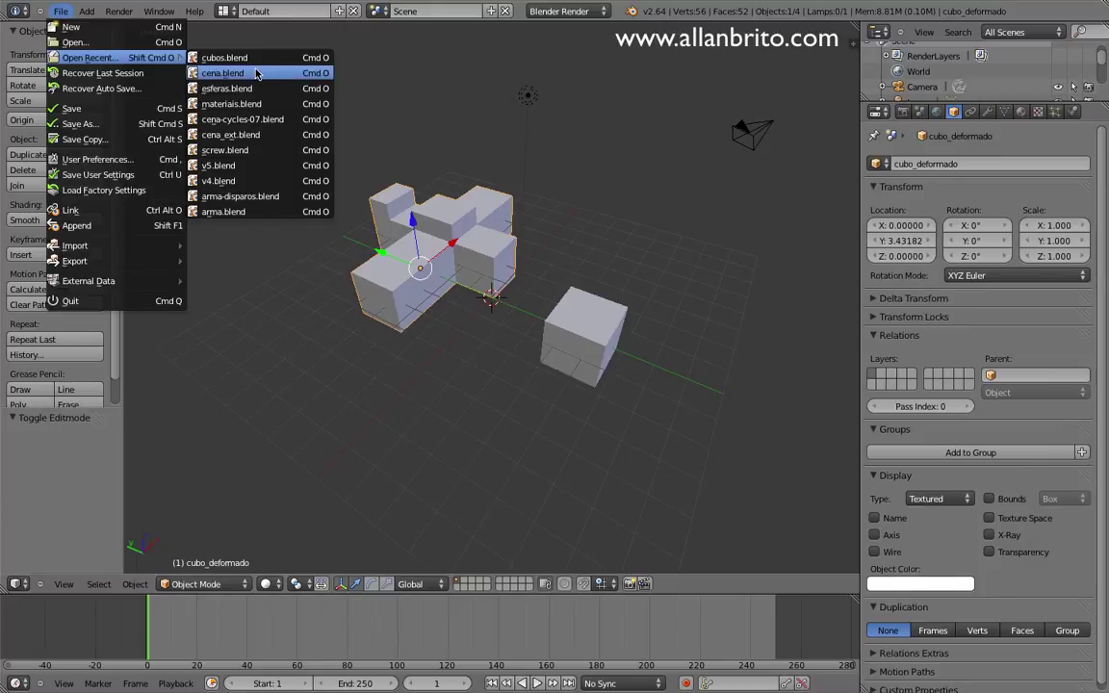
left_click(234, 73)
middle_click_drag(571, 304, 565, 364)
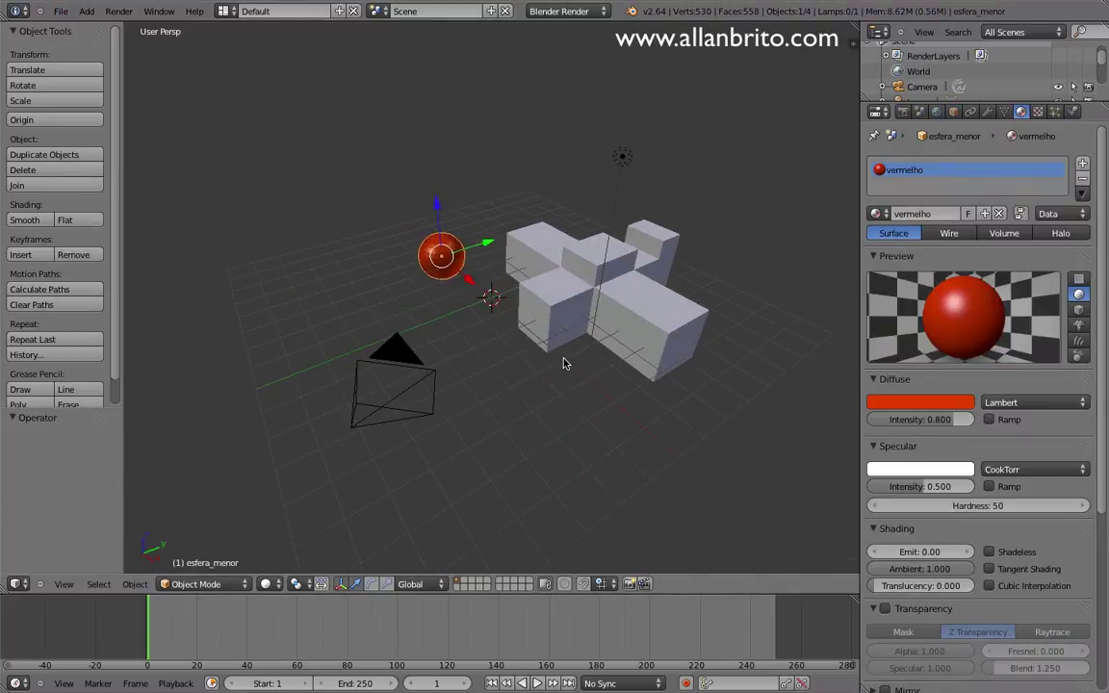
right_click(644, 320)
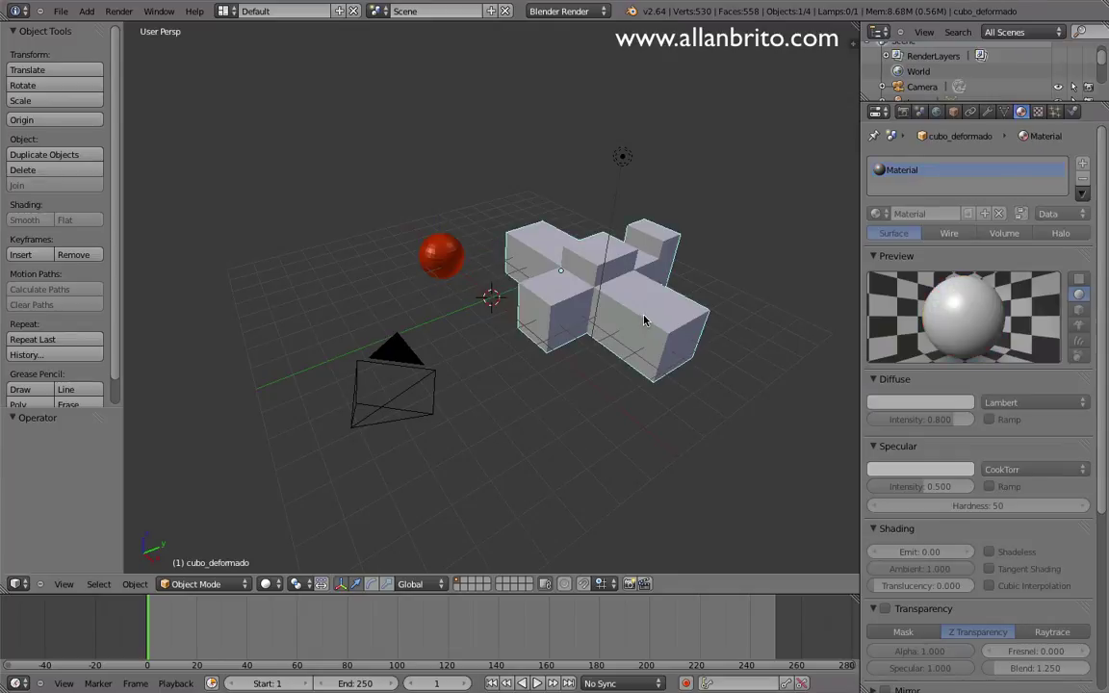